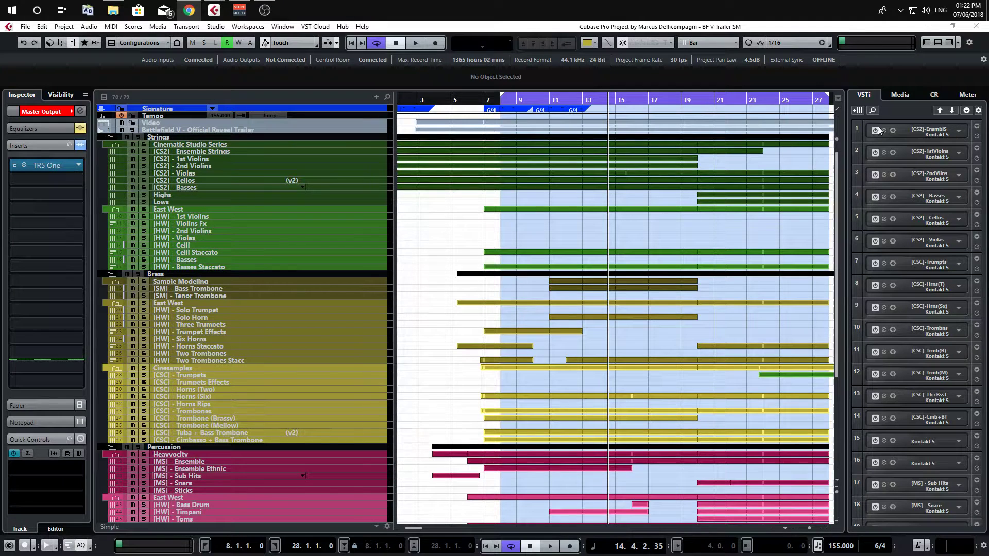
- Select the [CS2] - 1st Violins track and open its Kontakt instrument window
left_click(901, 94)
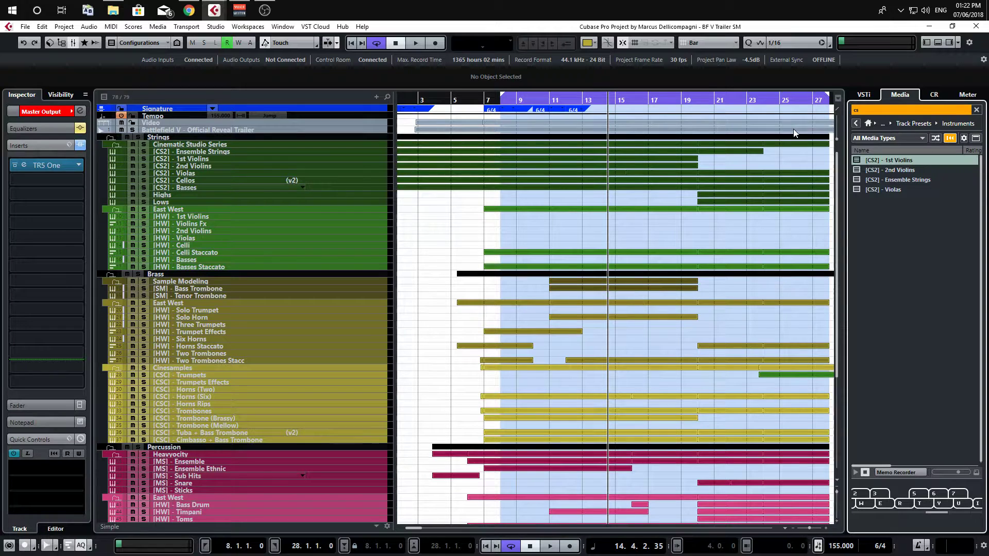
left_click(245, 157)
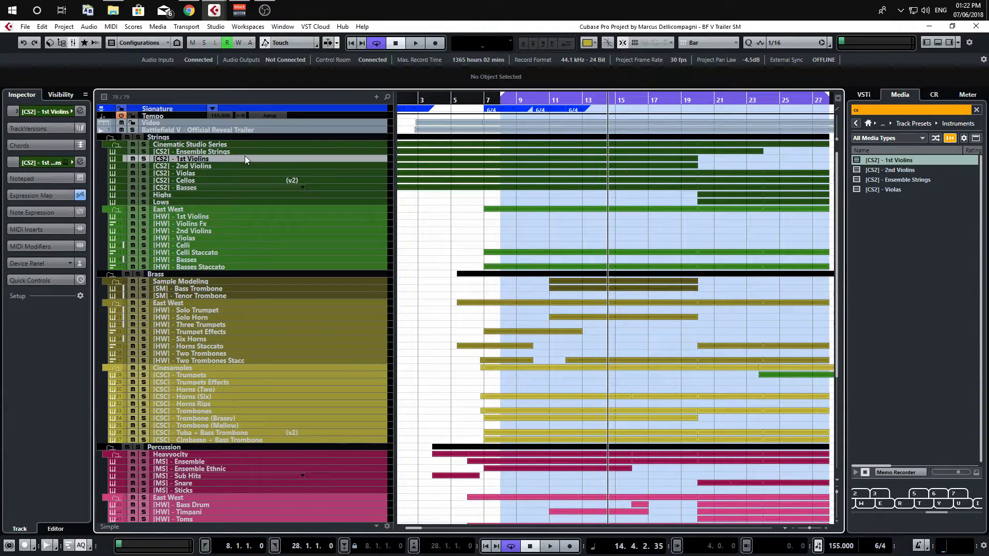
left_click(72, 162)
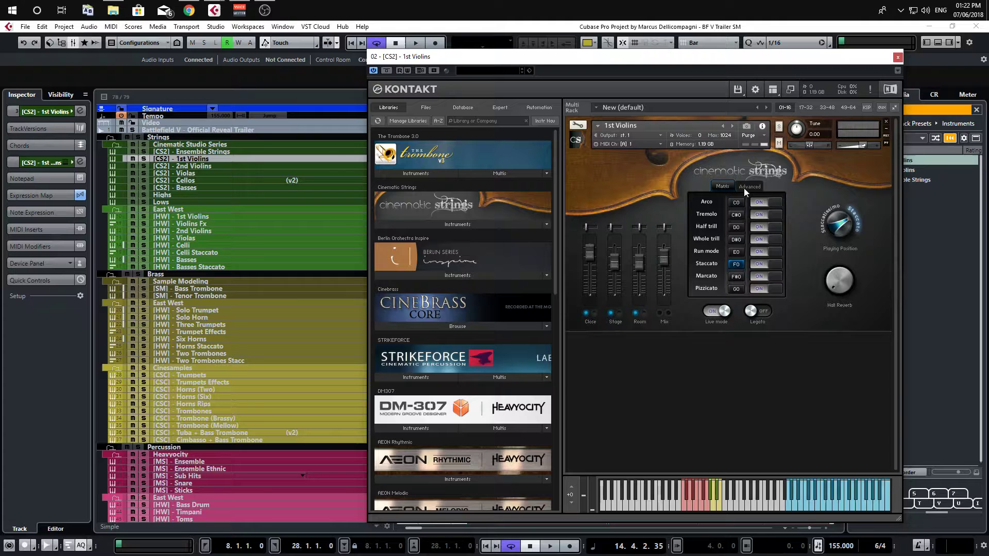
- Move the 1st Violins Kontakt window aside, then close it
left_click_drag(688, 64, 547, 54)
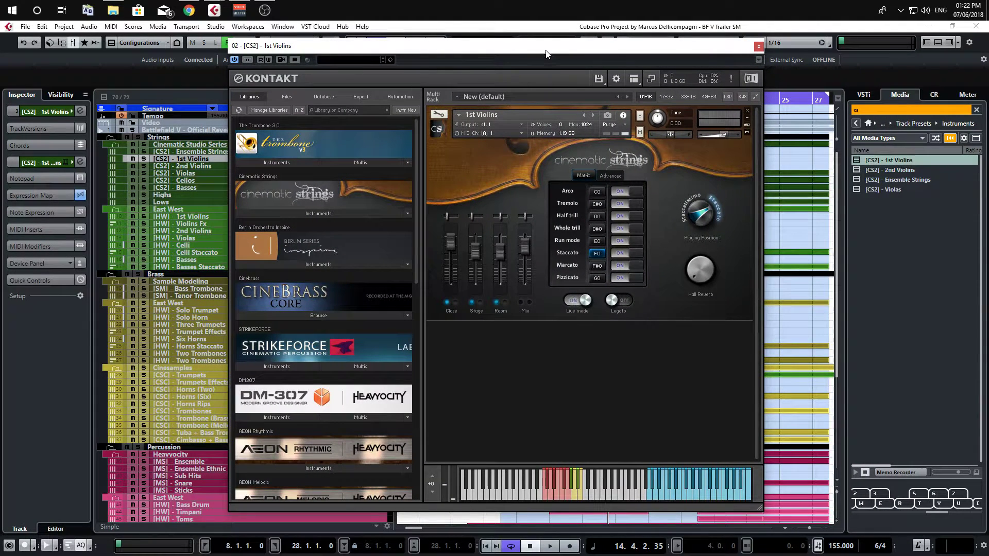
left_click_drag(547, 53, 796, 56)
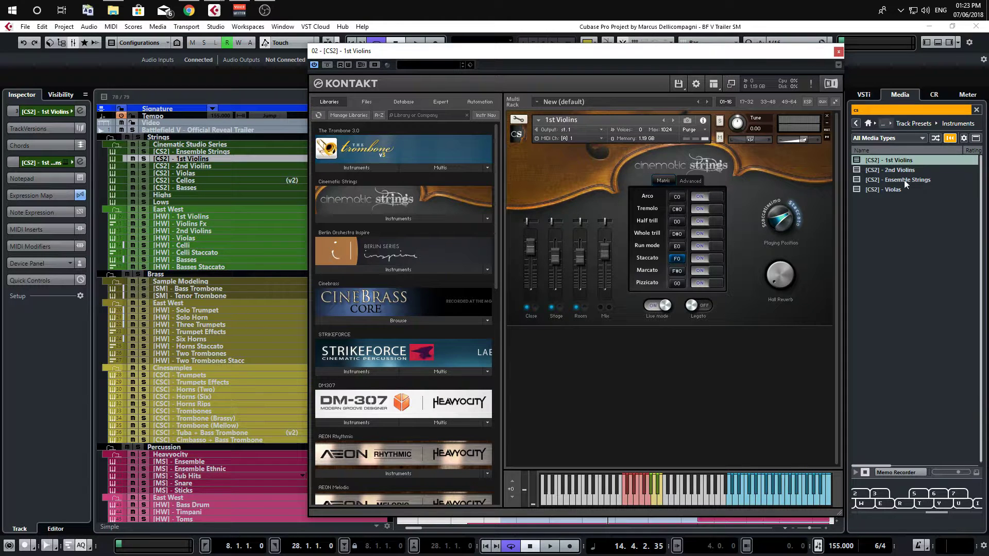
left_click(903, 196)
- Close the Kontakt window, step through the string tracks and make the track rows taller
left_click(838, 53)
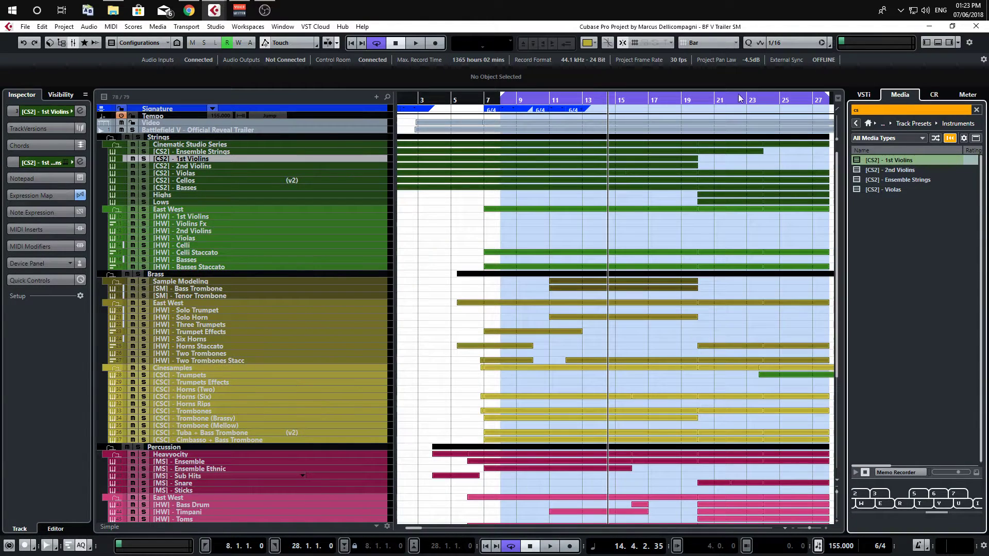
left_click(239, 166)
key("Down")
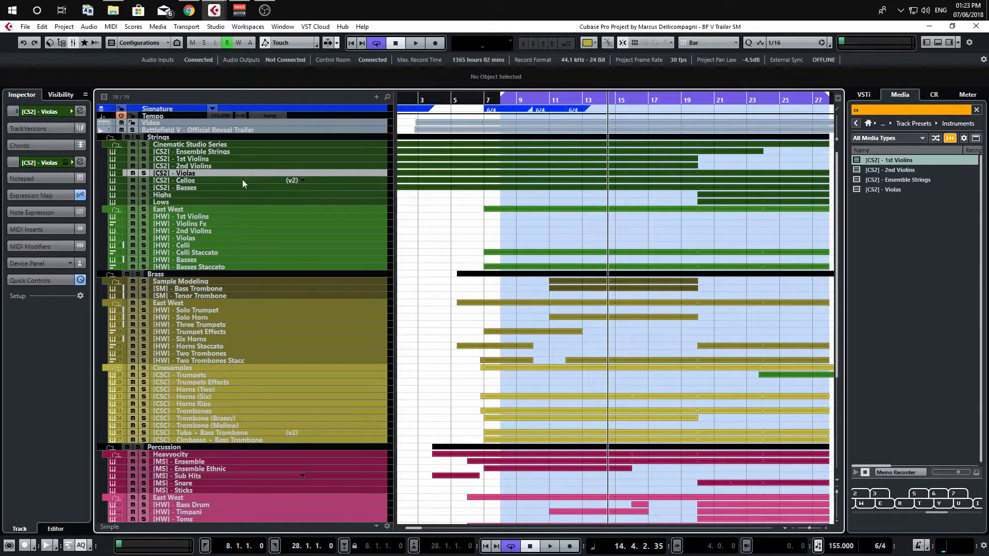
left_click(836, 521)
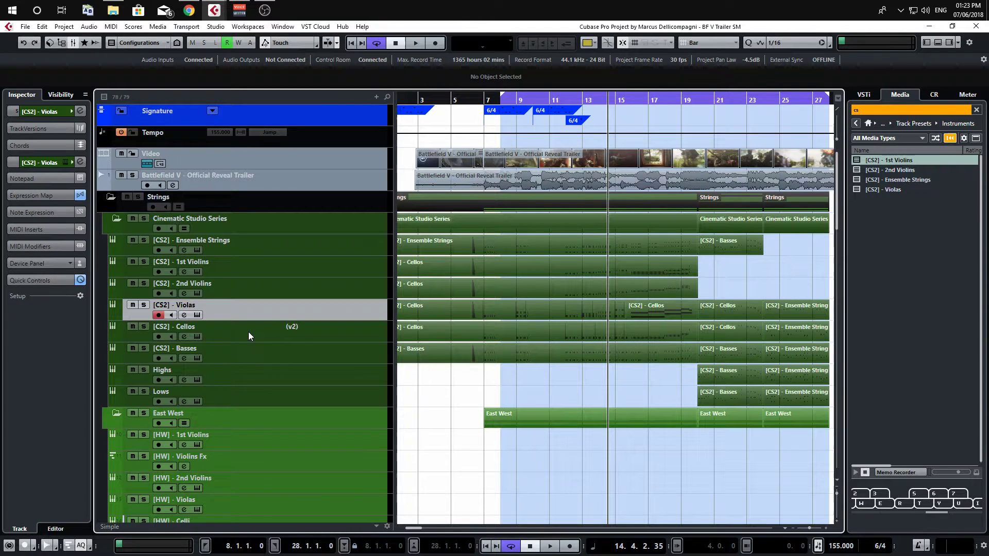
- Save the Cellos track as a track preset named '[CS2] - Cellos'
left_click(245, 329)
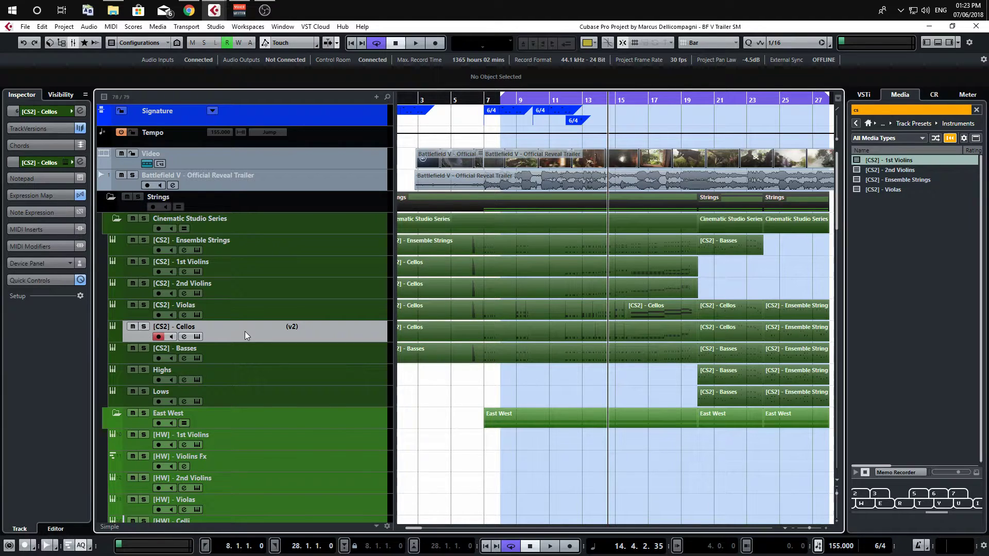
right_click(246, 332)
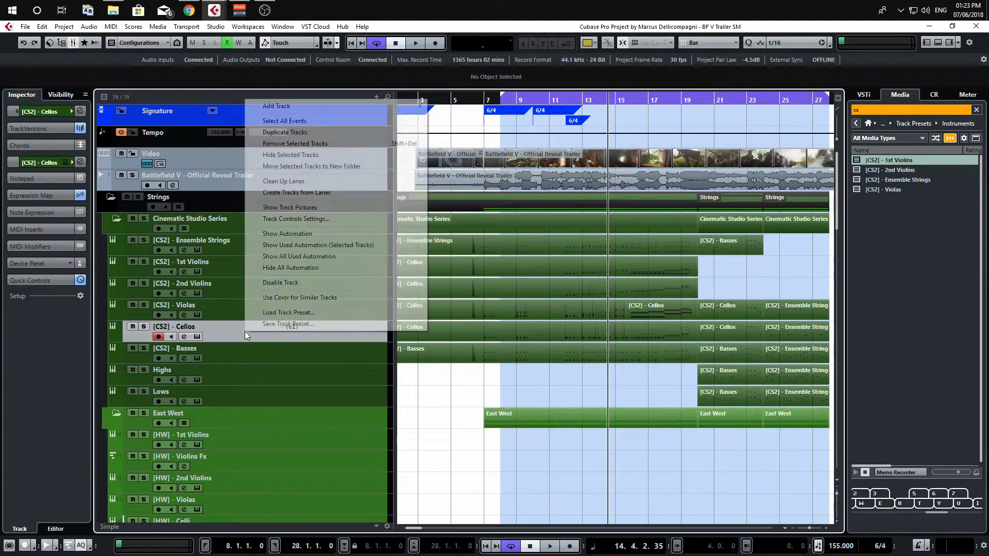
left_click(329, 324)
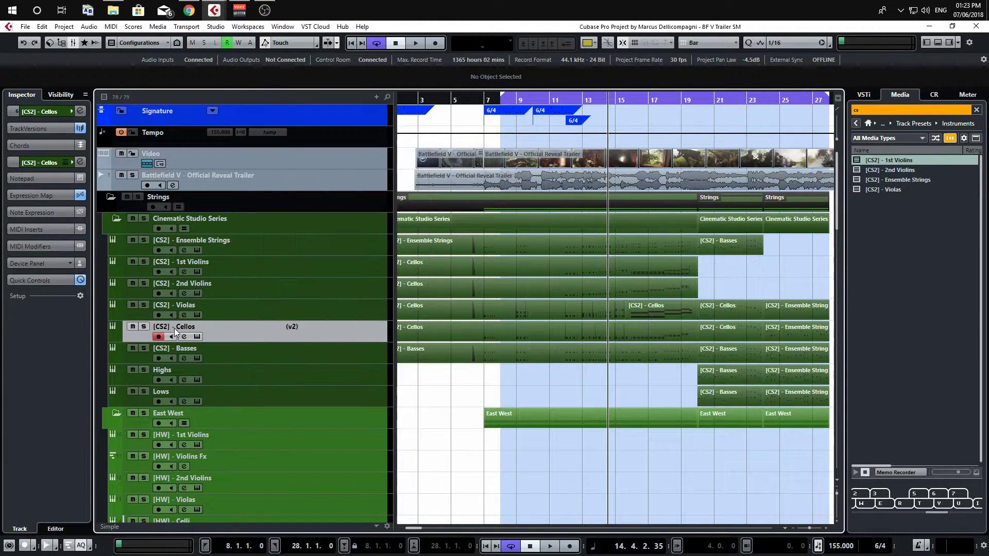
double_click(174, 328)
key("ctrl+c")
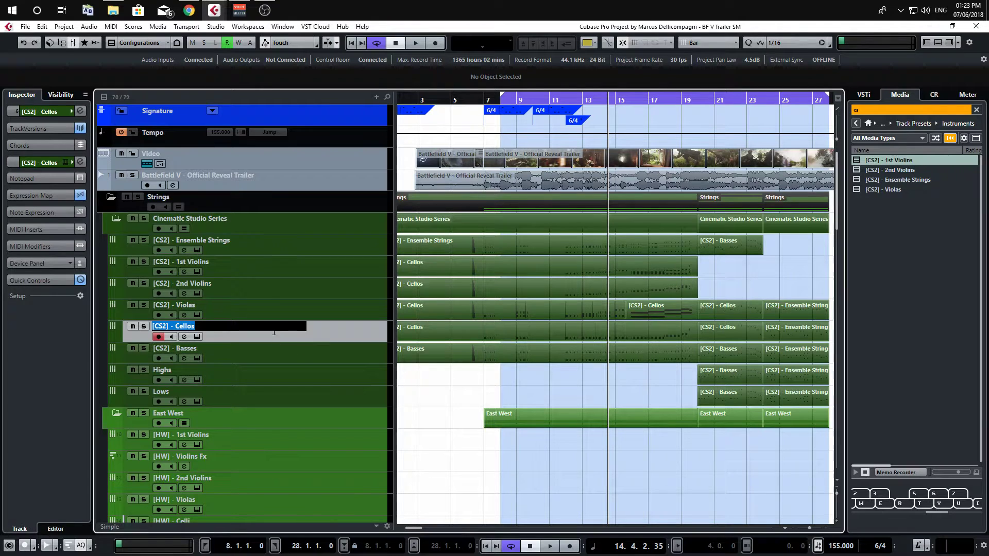
right_click(342, 332)
left_click(343, 327)
right_click(344, 327)
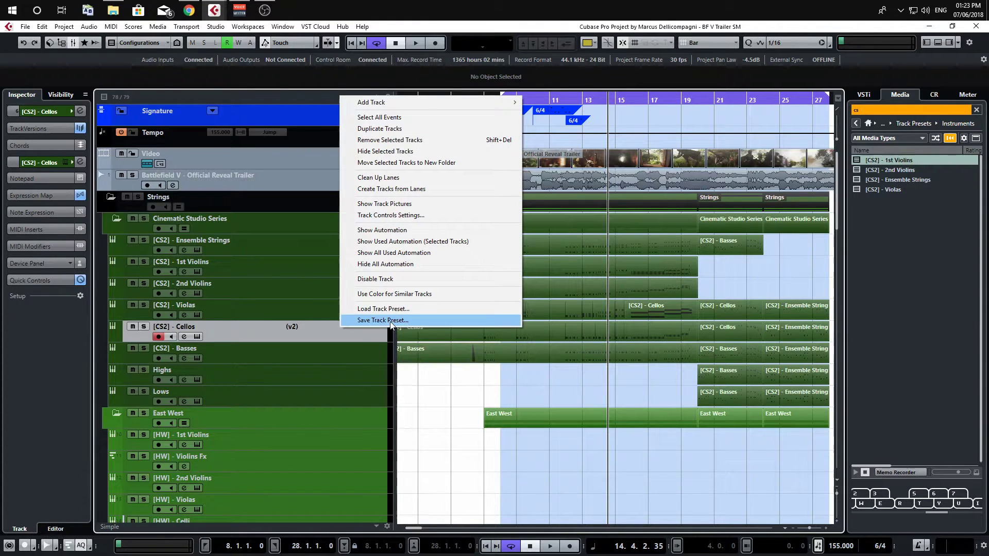
left_click(383, 320)
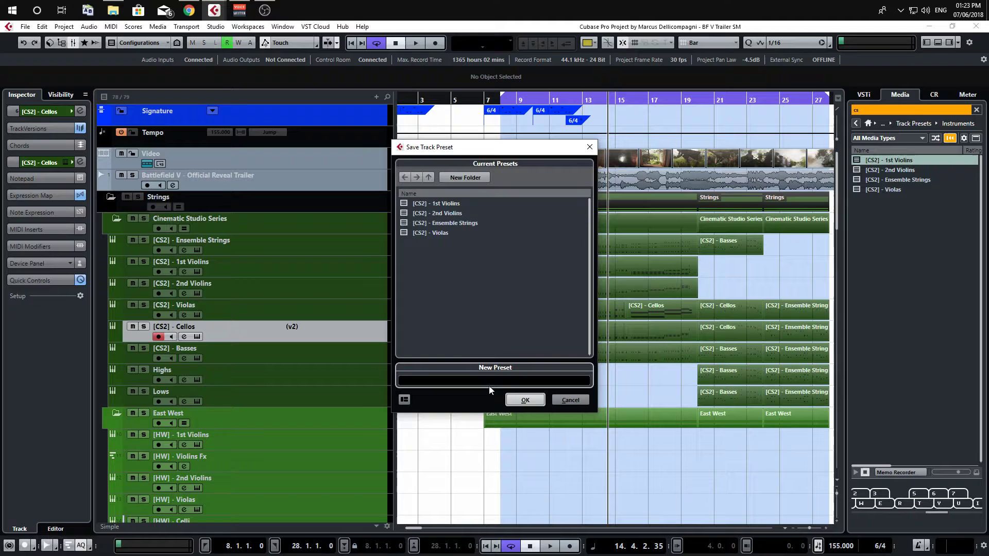
key("ctrl+v")
left_click(524, 400)
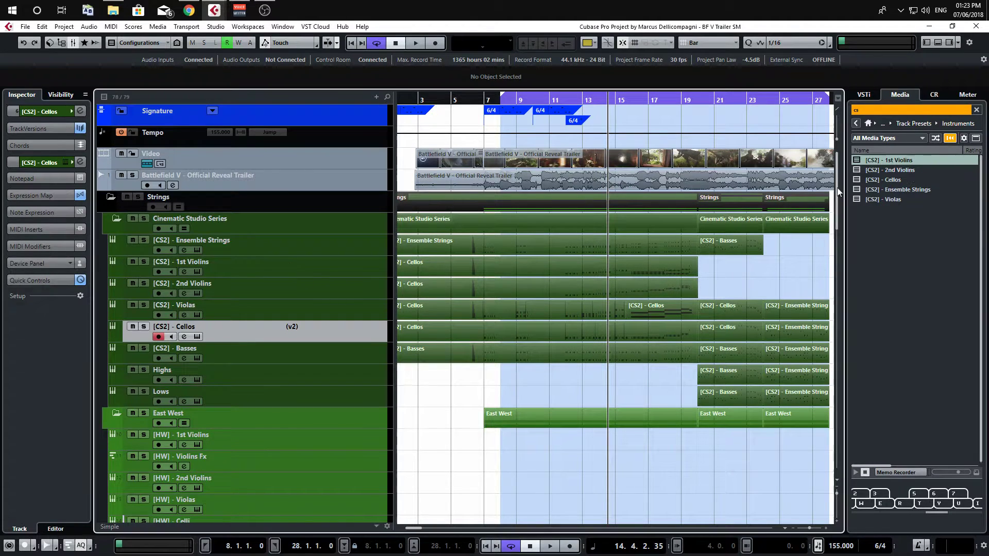
left_click(866, 95)
left_click(872, 111)
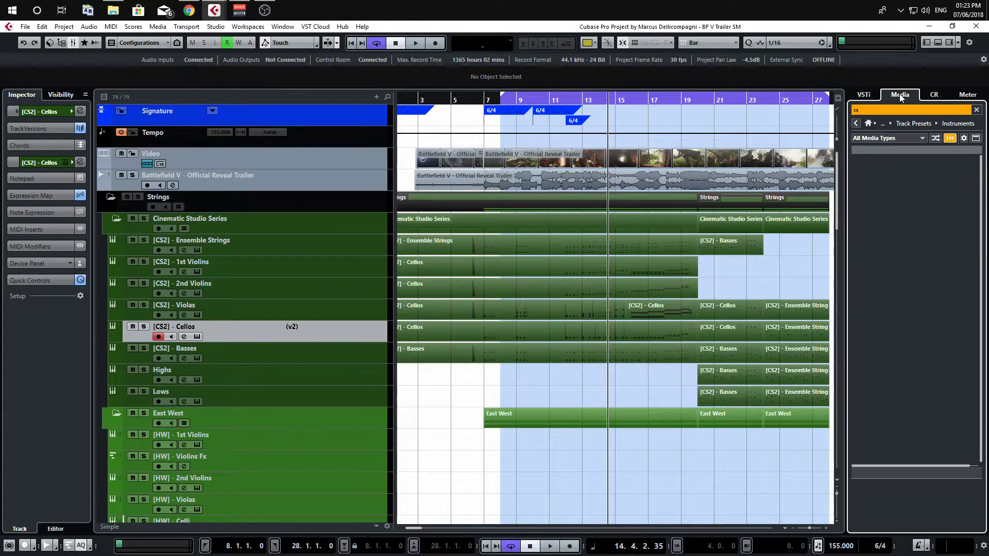
left_click(871, 124)
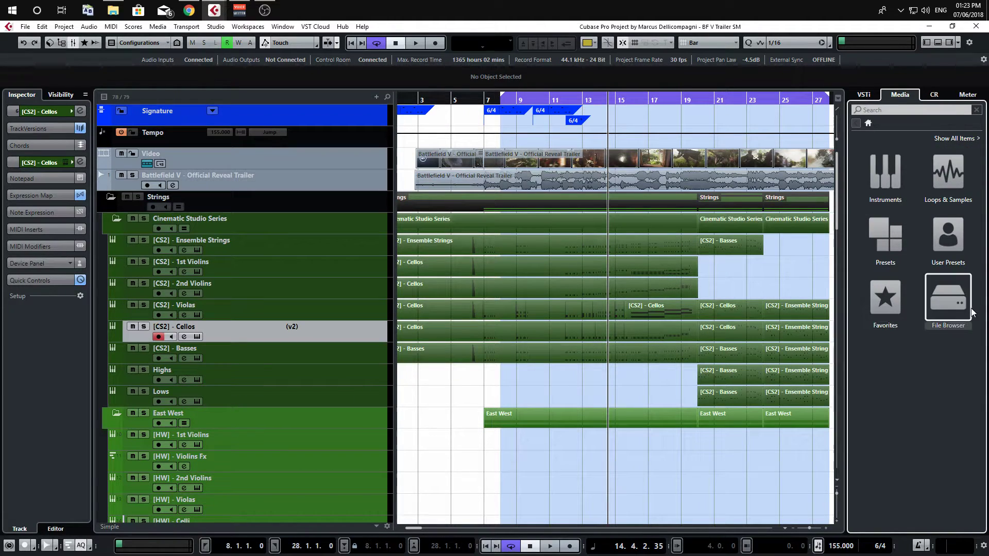
left_click(892, 177)
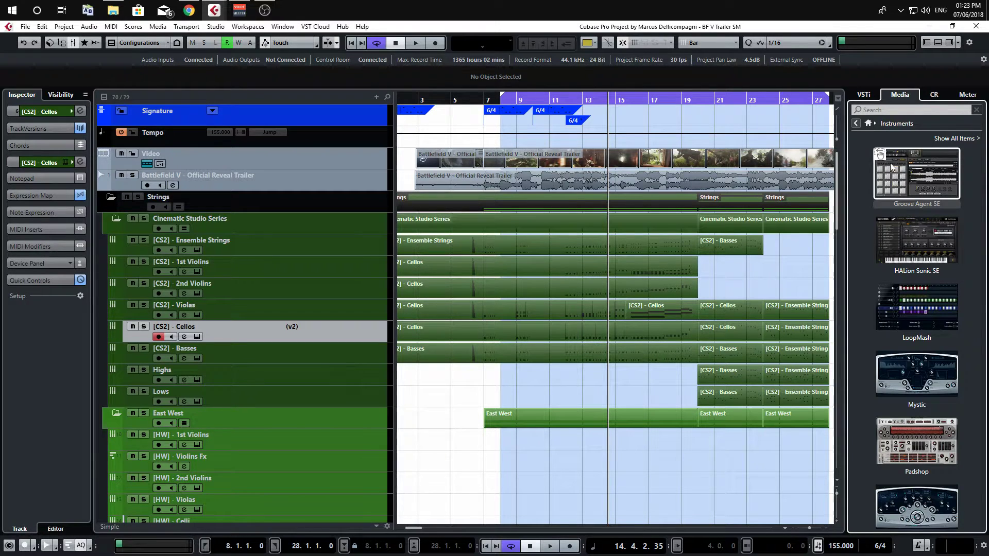
left_click(856, 125)
left_click(889, 234)
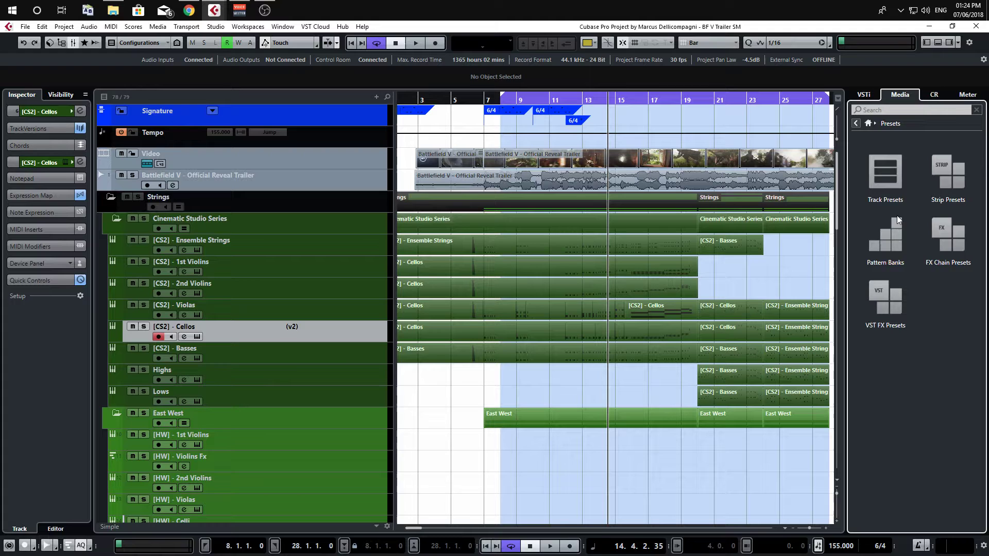
left_click(882, 166)
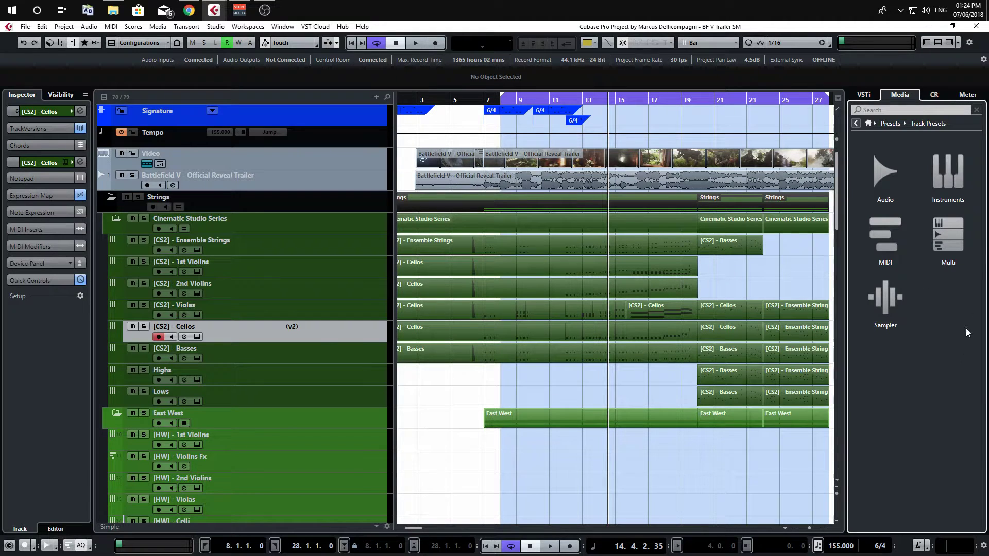
left_click(946, 167)
type("cs")
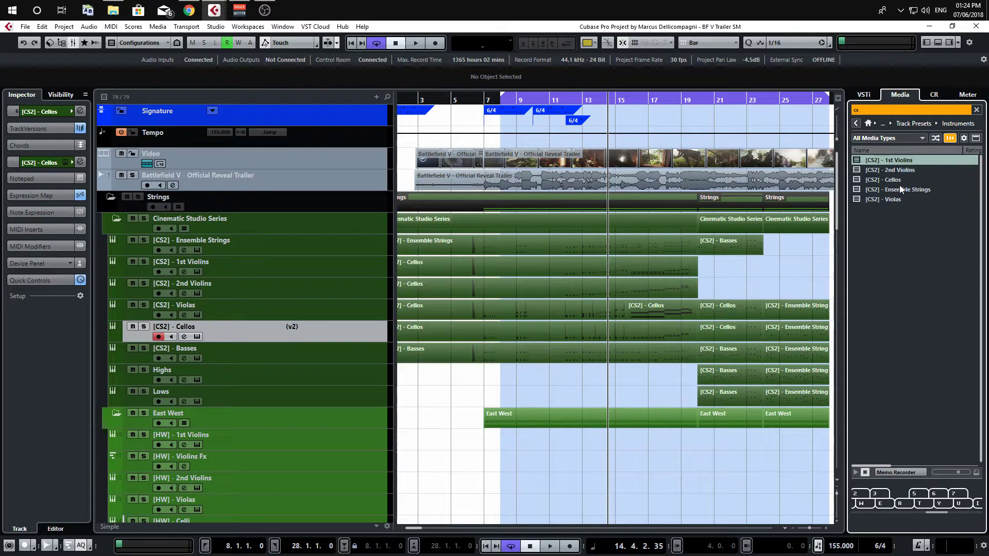
- Save the [CS2] - Basses track as a track preset
left_click(193, 350)
double_click(193, 350)
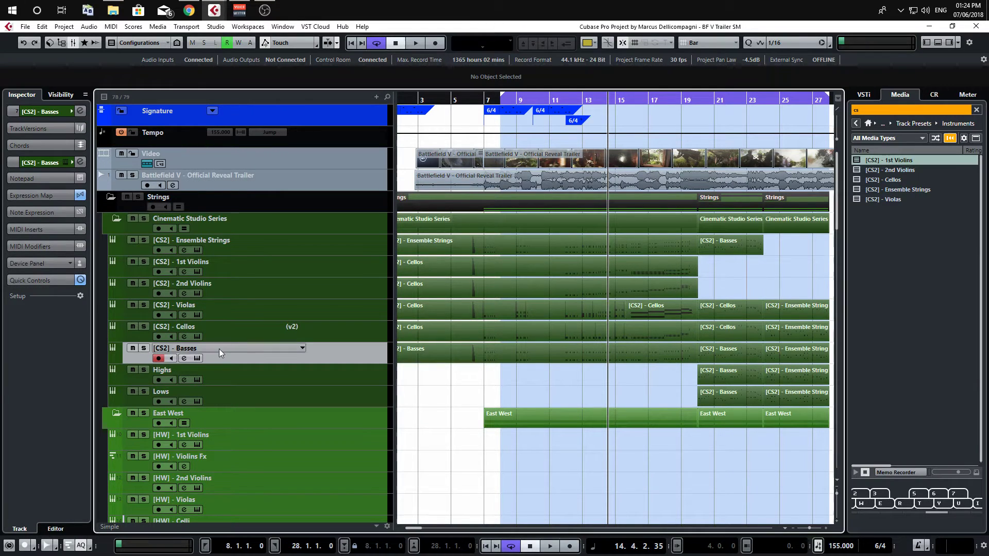
right_click(339, 351)
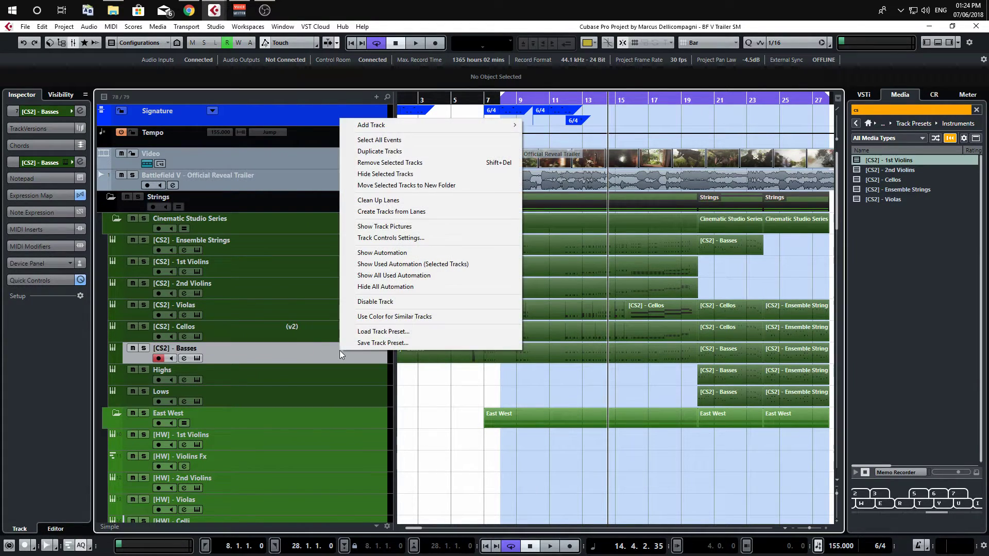
left_click(382, 346)
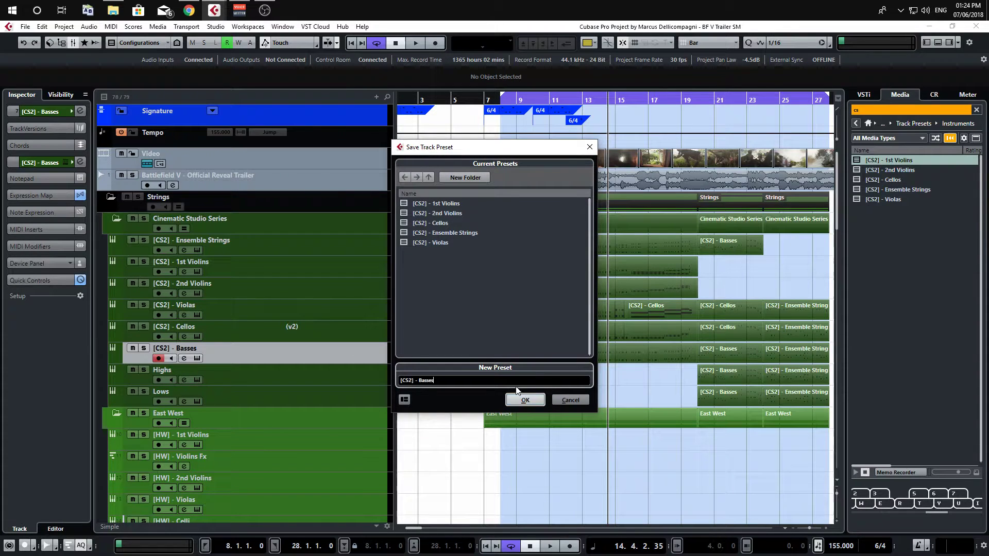
left_click(526, 400)
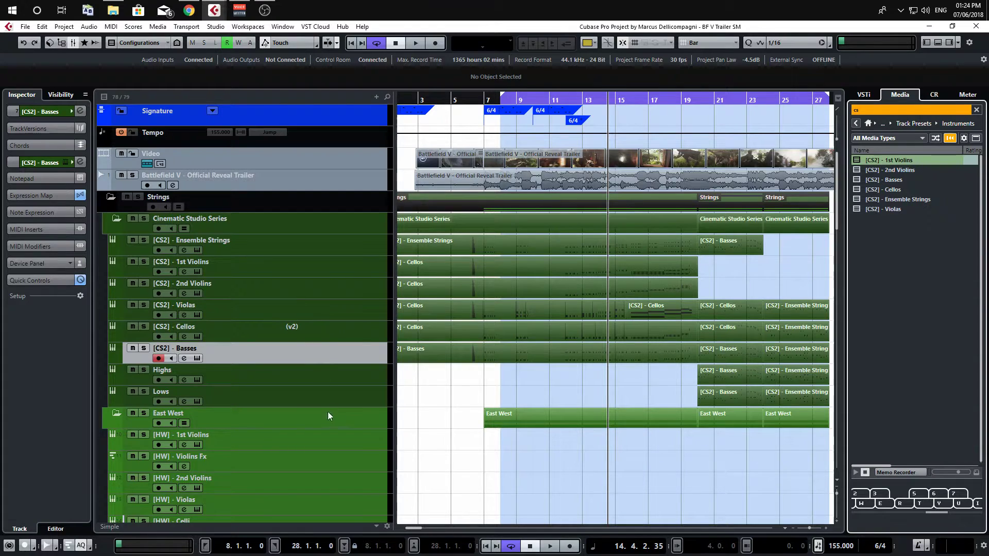
- Close the trailer project from the File menu
scroll(330, 391, "down", 5)
scroll(340, 376, "up", 5)
left_click(43, 26)
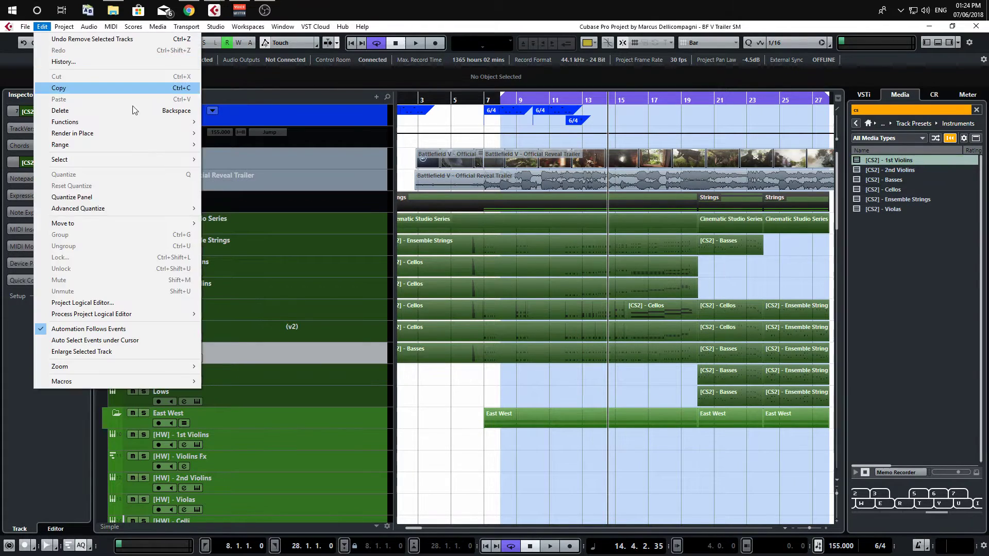
mouse_move(25, 26)
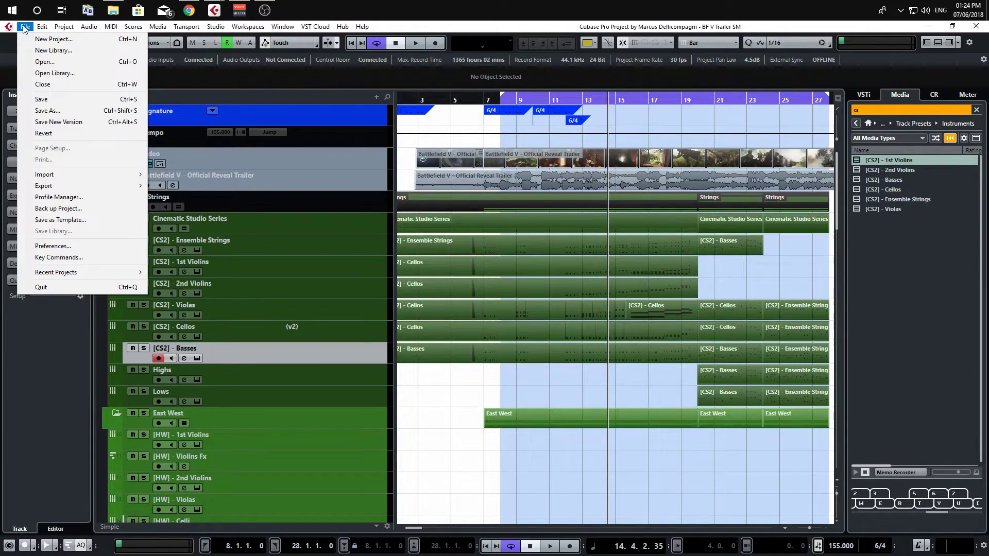
left_click(94, 89)
- Discard the project changes and close the Track Pictures Explorer window
left_click(496, 298)
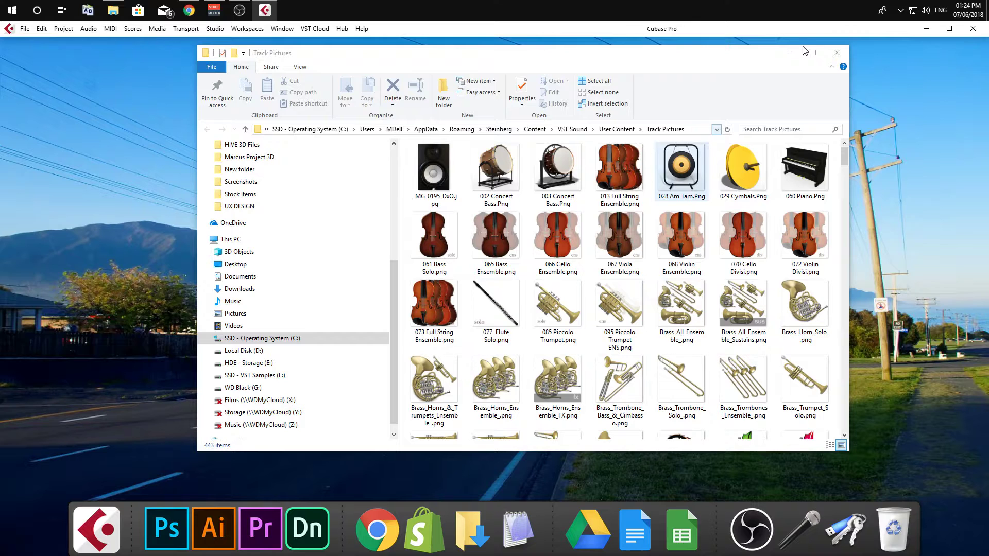
left_click(837, 53)
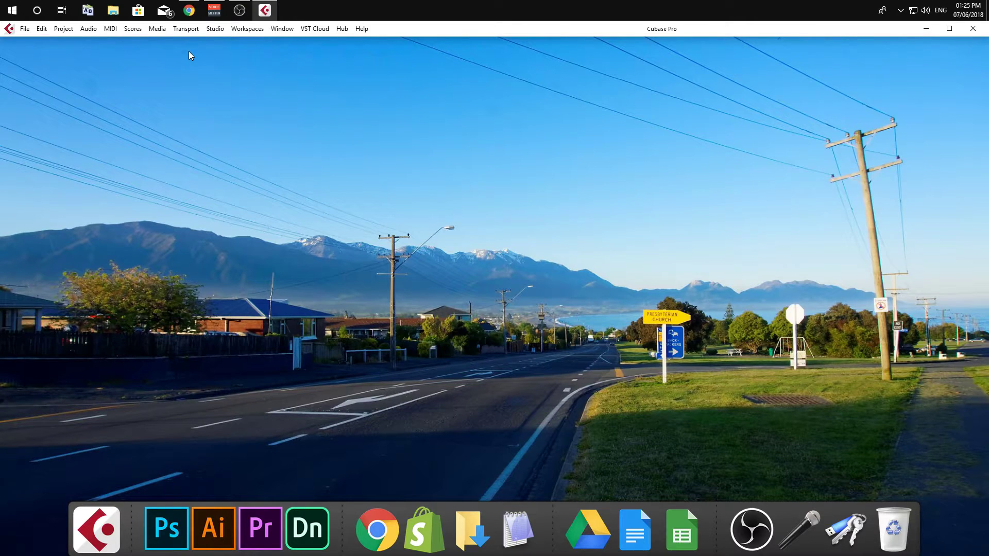
- Create a new empty project, Untitled1, with File > New Project > Create Empty
left_click(24, 28)
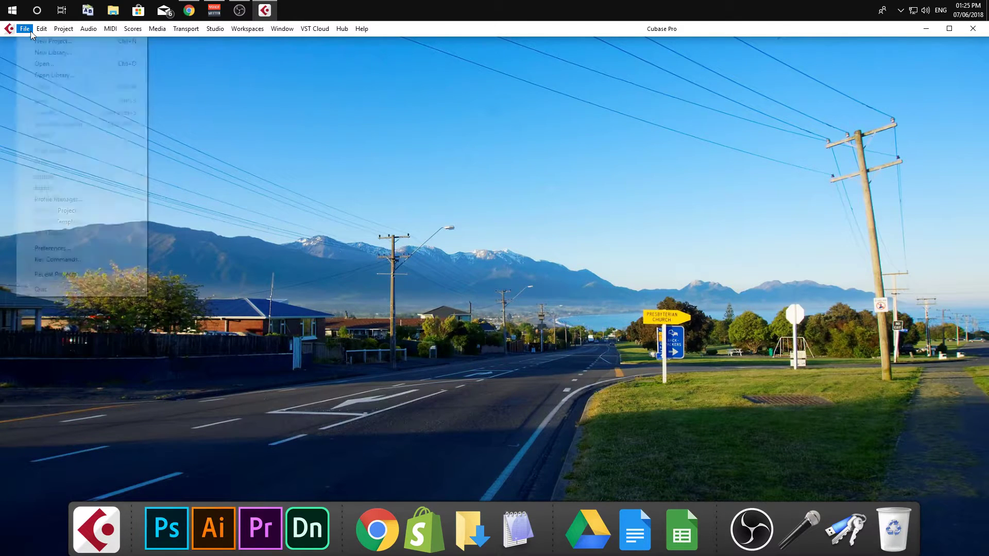
mouse_move(42, 29)
left_click(51, 38)
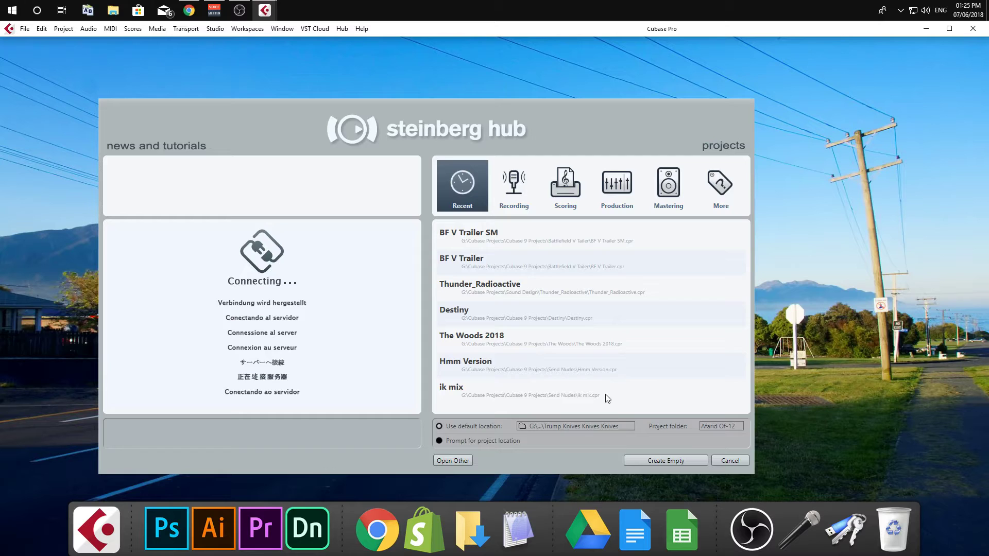
left_click(648, 458)
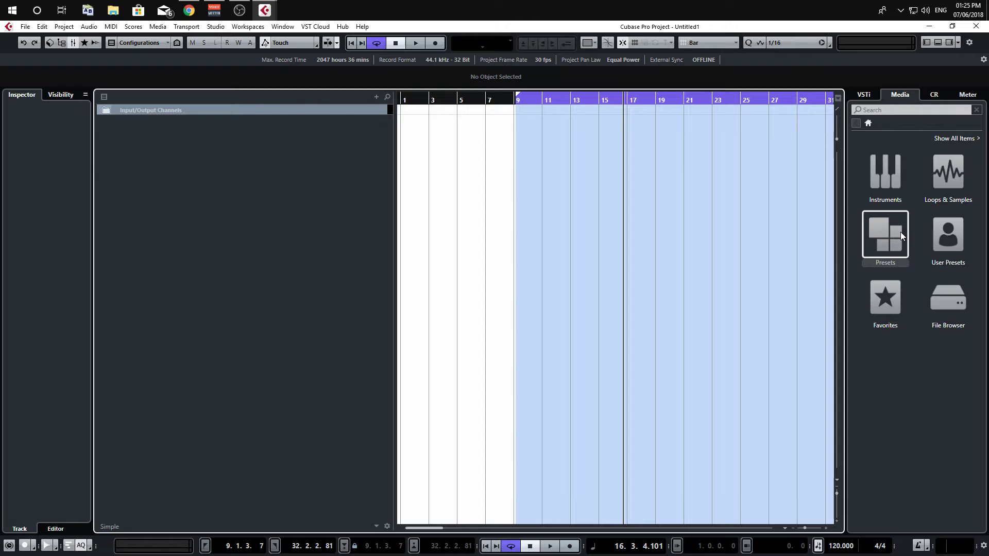
- Add the [CS2] - 1st Violins instrument preset as a track and inspect its Kontakt and articulations
left_click(886, 235)
left_click(885, 170)
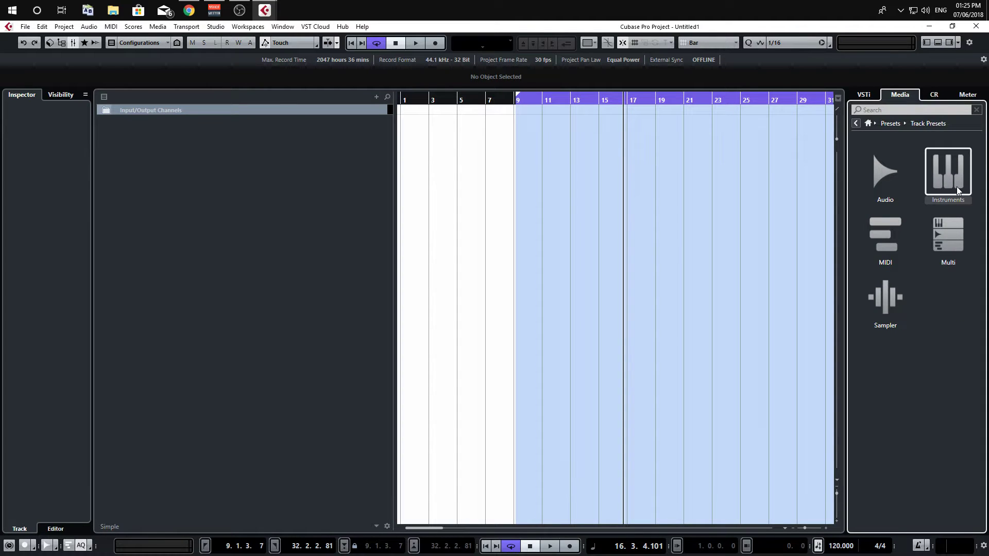
left_click(957, 190)
left_click(887, 161)
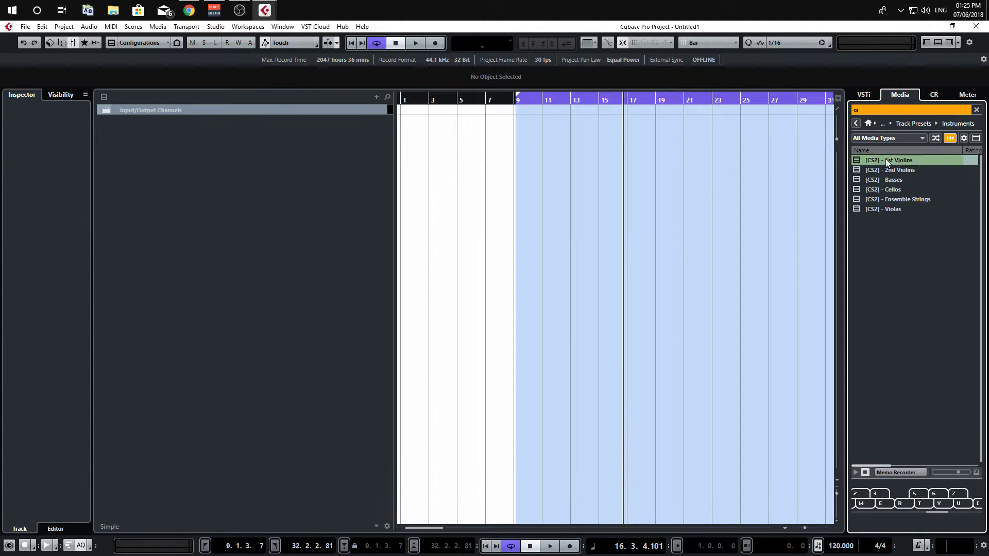
left_click_drag(888, 161, 572, 181)
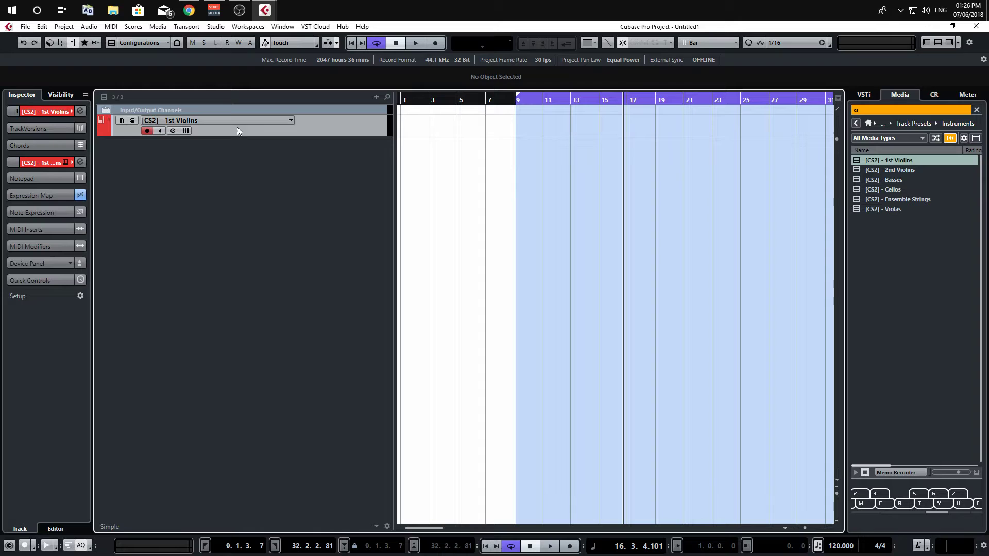
left_click(185, 131)
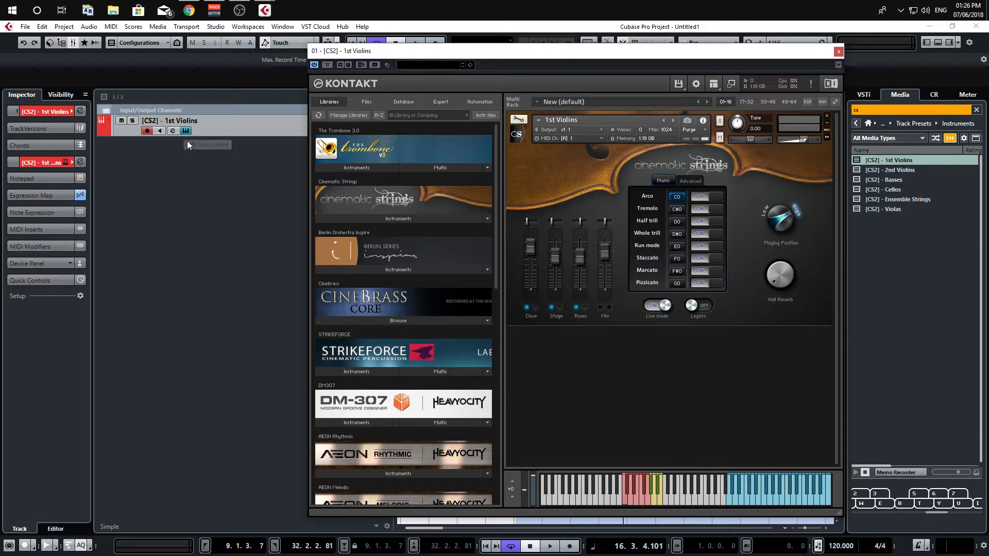
left_click(39, 195)
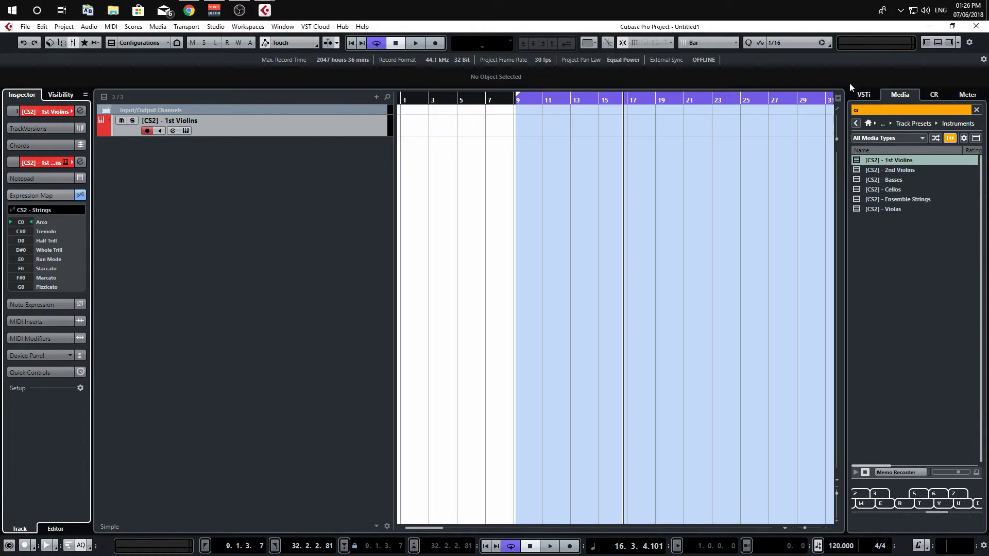
left_click(839, 51)
- Add the 2nd Violins, Basses and Cellos track presets to the project
left_click(905, 171)
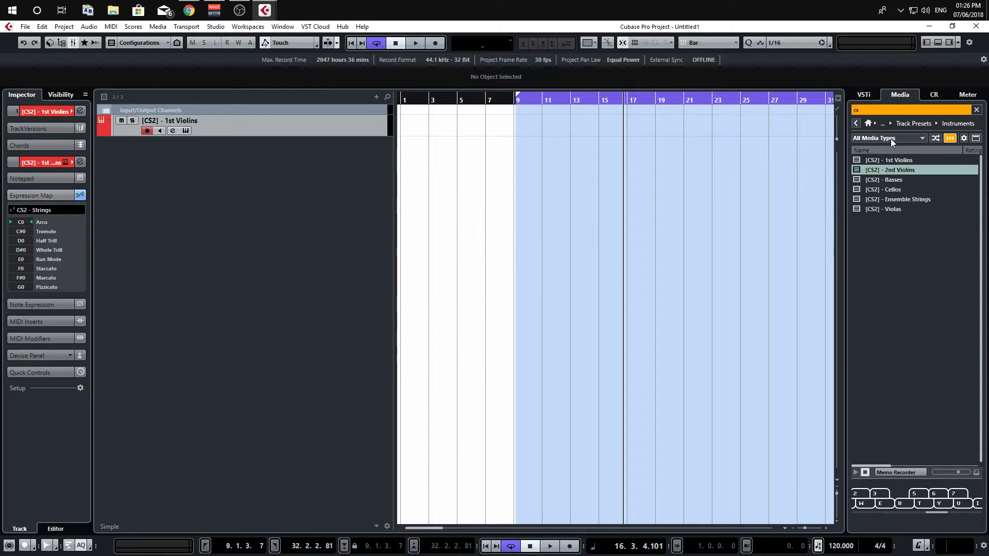
double_click(905, 170)
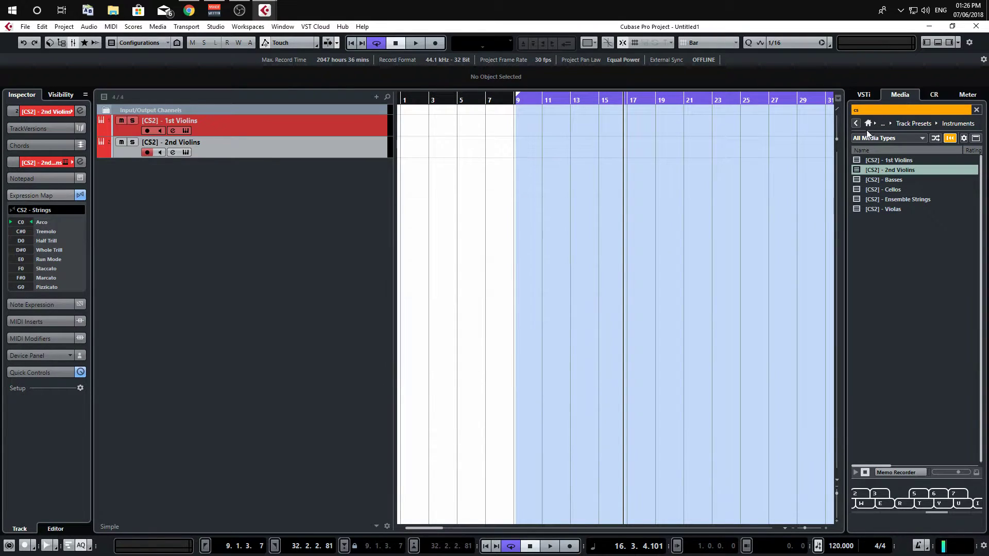
double_click(892, 180)
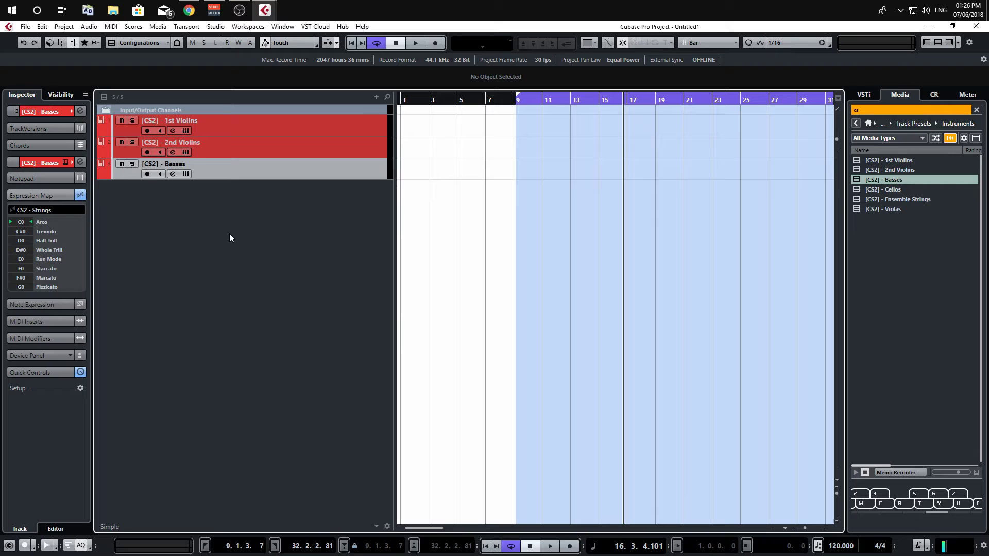
right_click(228, 236)
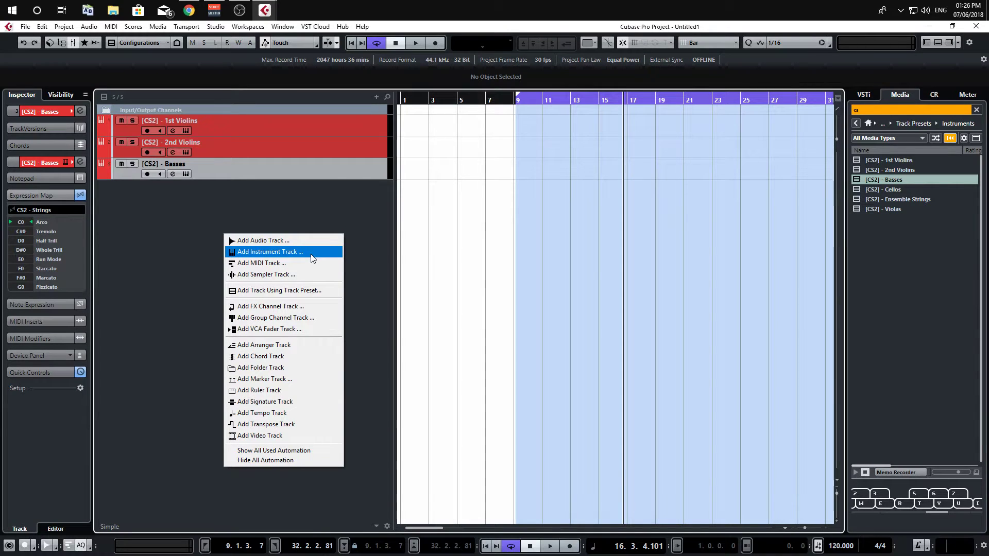
left_click(600, 268)
double_click(883, 189)
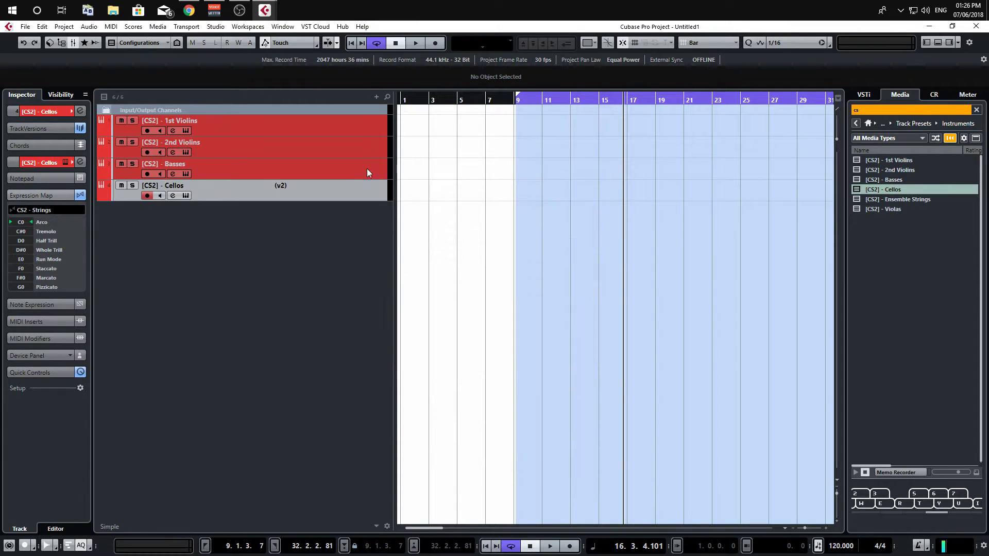
- Select all four string tracks and remove them
left_click(295, 126)
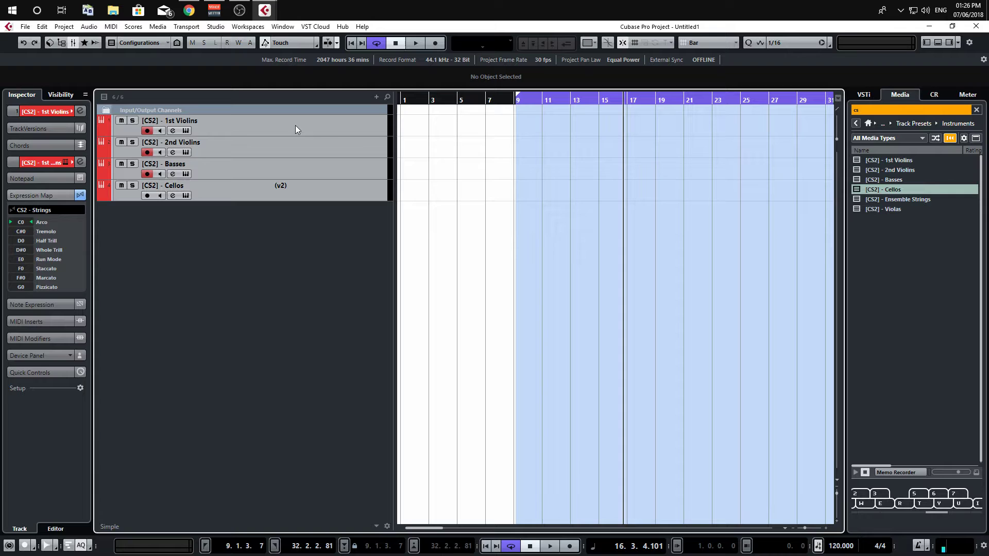
right_click(352, 189)
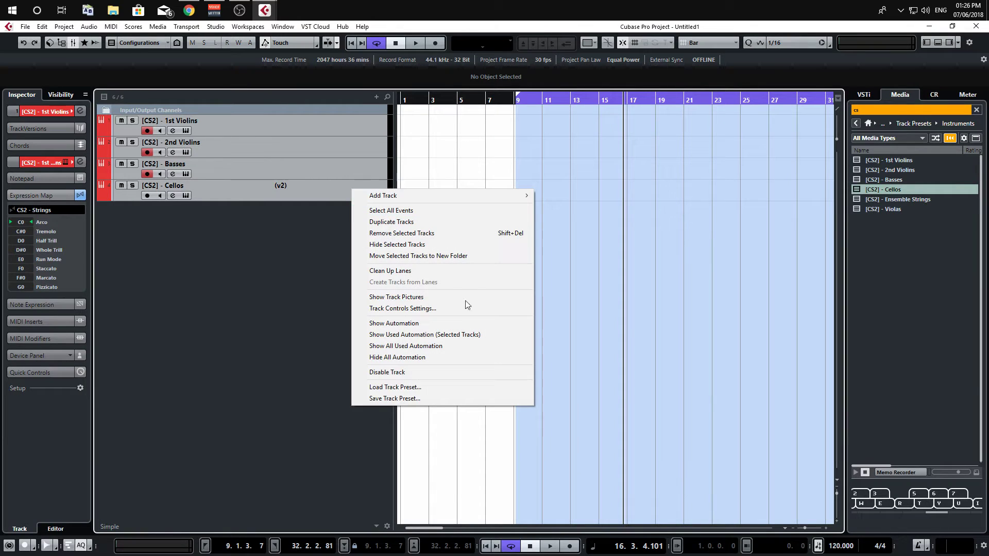
left_click(432, 233)
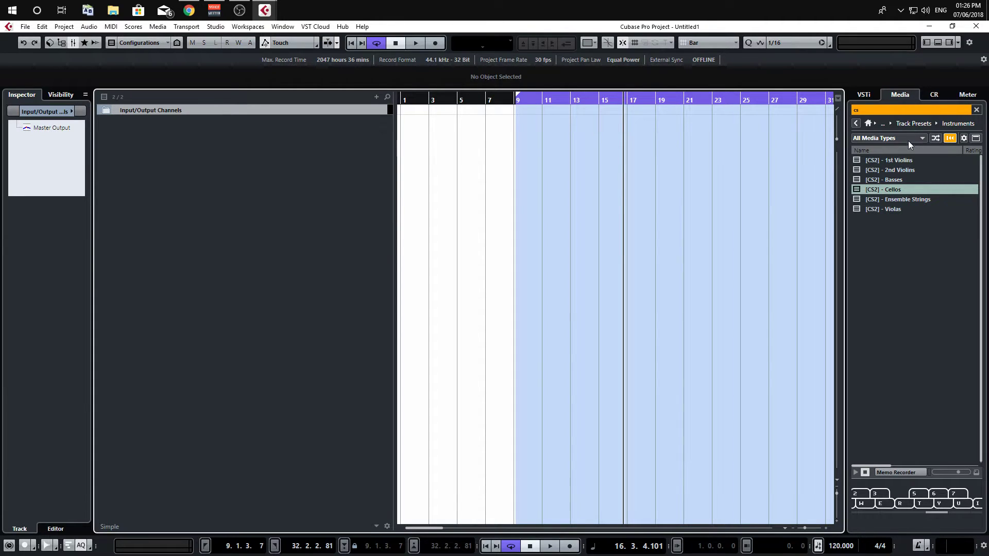
- Load the [CS2] - Full Strings Set multi-track preset into the track list
left_click(857, 123)
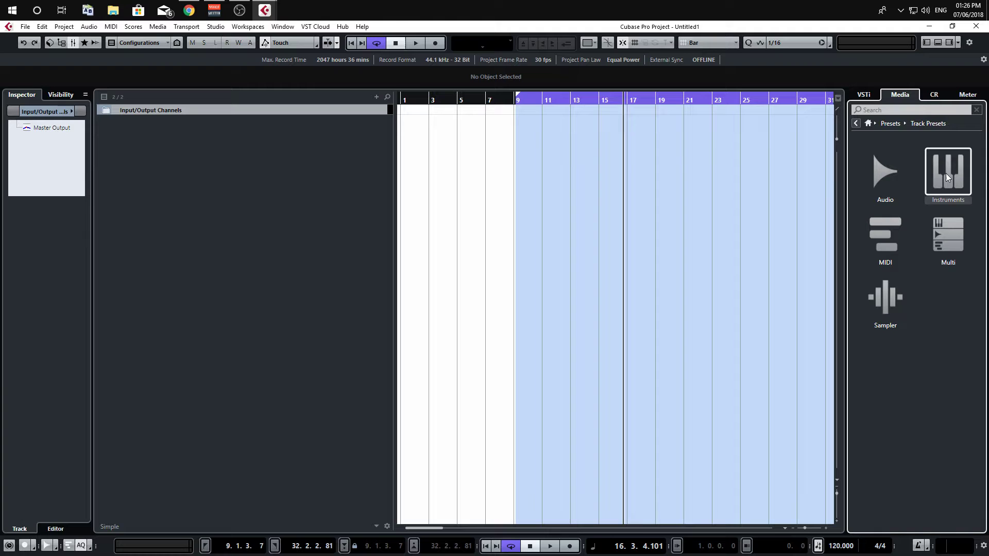
left_click(951, 235)
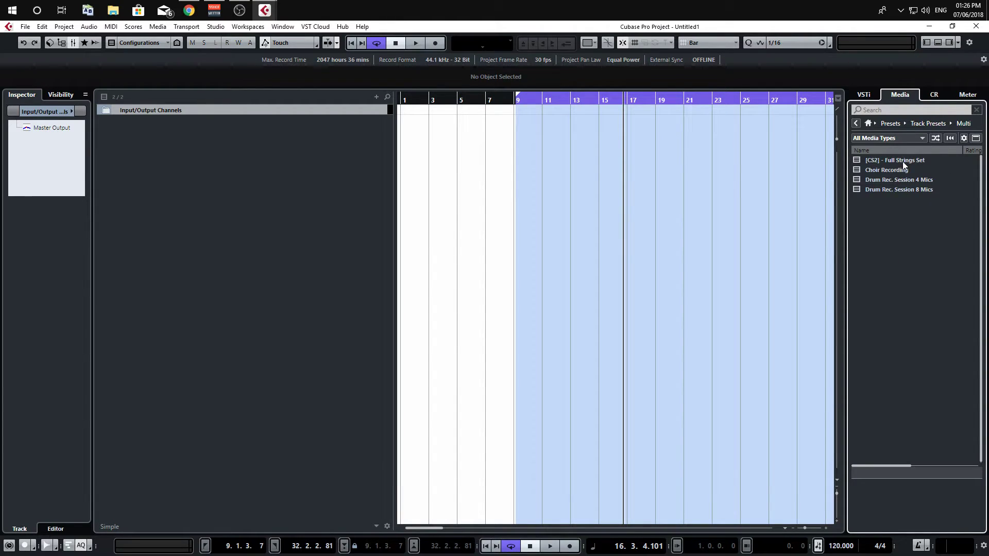
left_click_drag(909, 164, 724, 203)
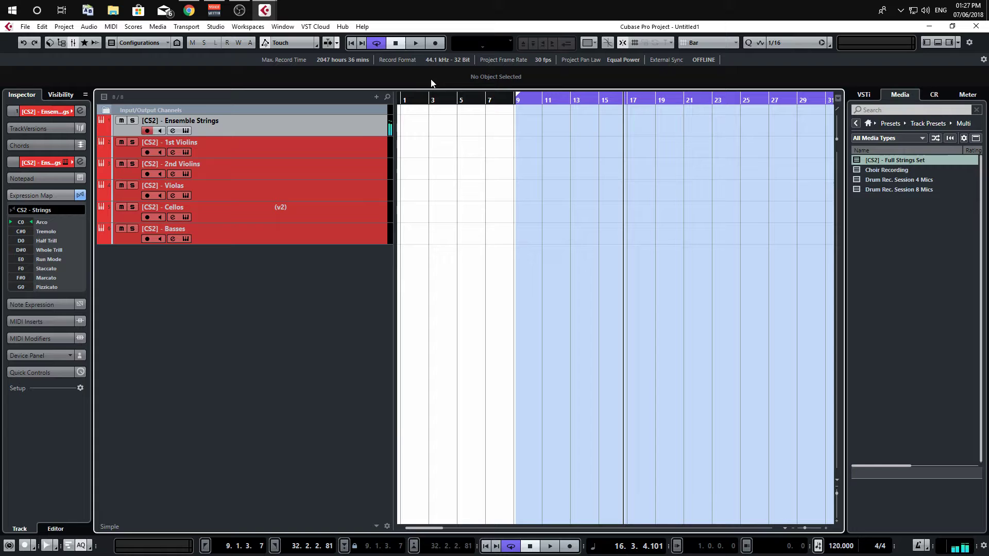
- Switch the Cellos track to version v1 and zoom the timeline out
left_click(315, 212)
left_click(280, 207)
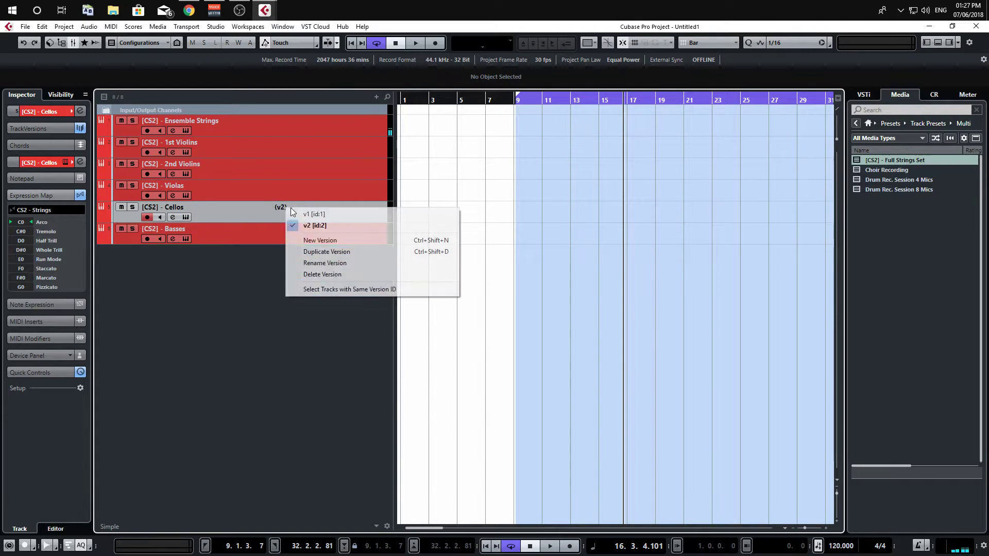
left_click(346, 218)
key("g")
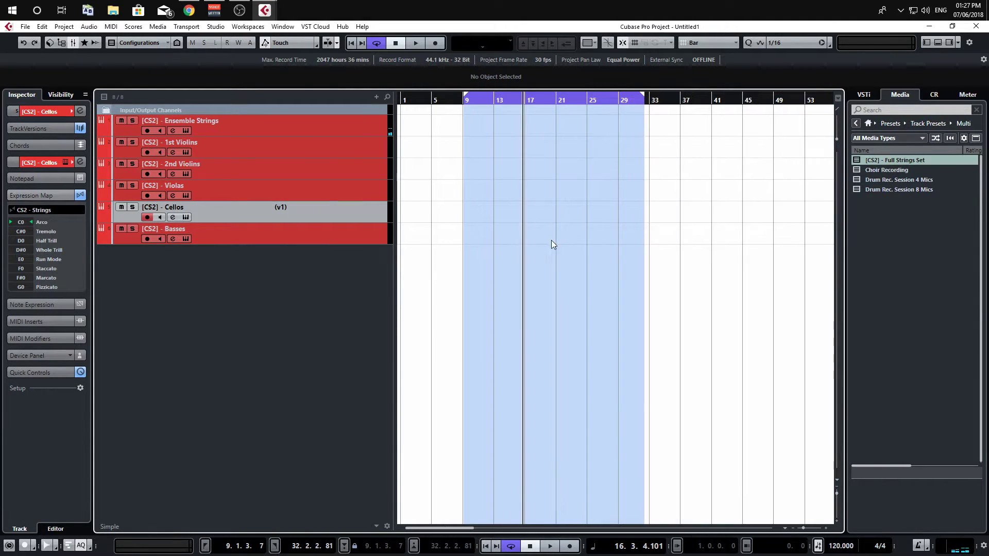
left_click(268, 131)
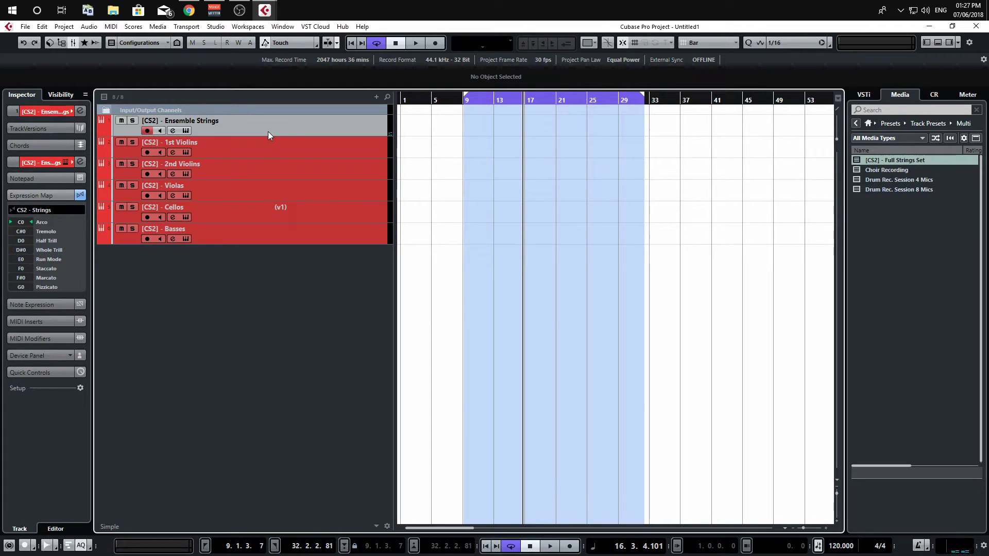
- Add an instrument track using Kontakt 5
right_click(206, 327)
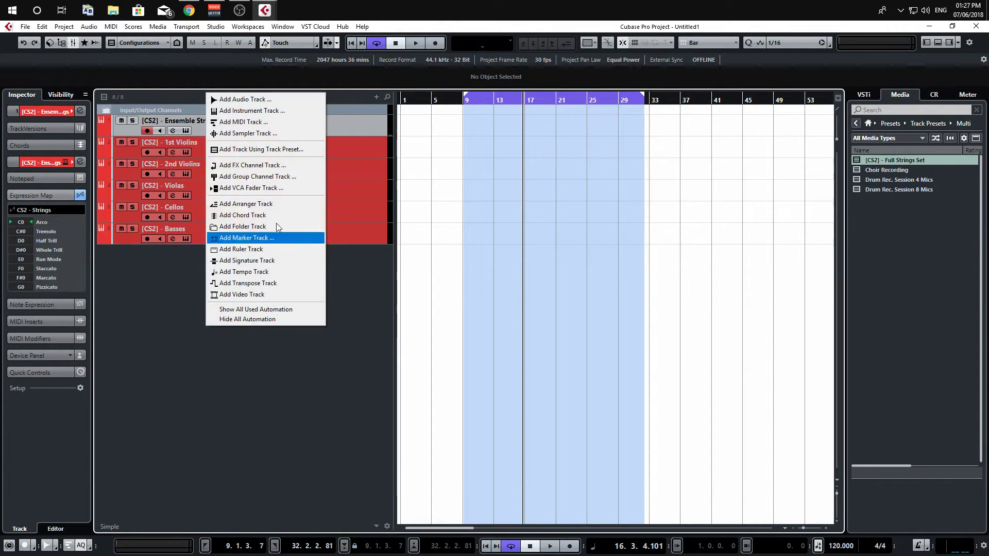
left_click(288, 111)
left_click(370, 220)
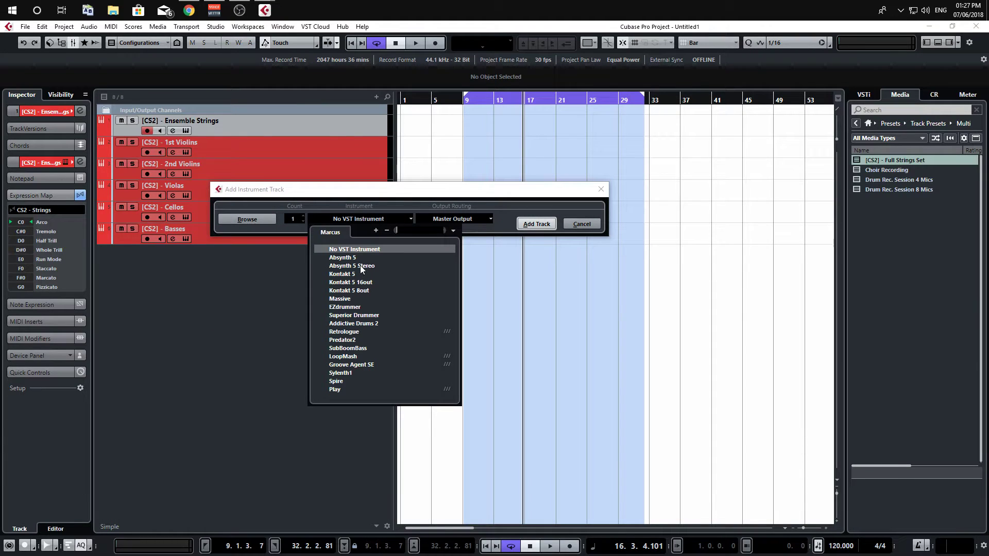
left_click(351, 274)
left_click(537, 224)
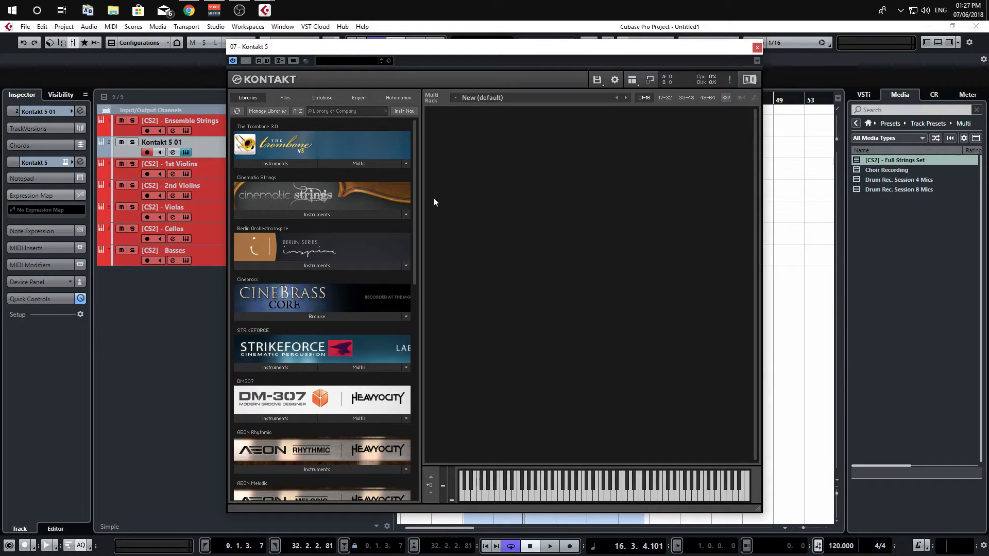
- Load Cinematic Strings' 2nd Violins.nki into the Kontakt rack, keeping the expression map unchanged
left_click(291, 216)
left_click_drag(267, 236, 688, 257)
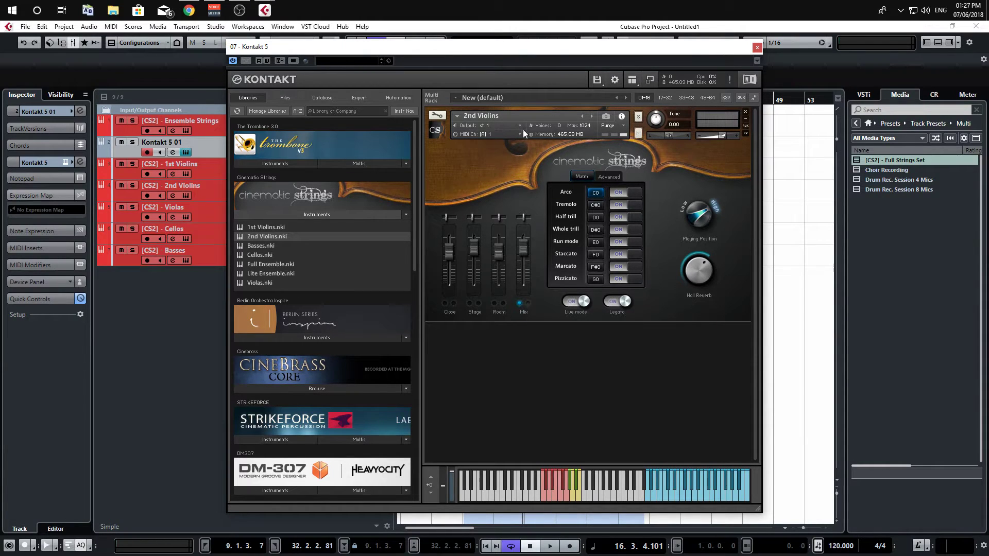
left_click_drag(454, 53, 532, 57)
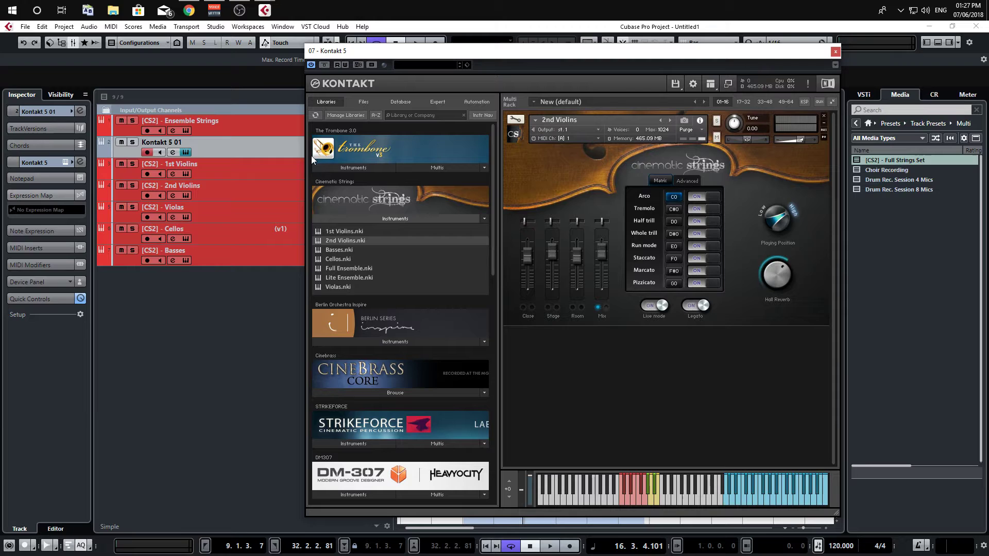
left_click(38, 210)
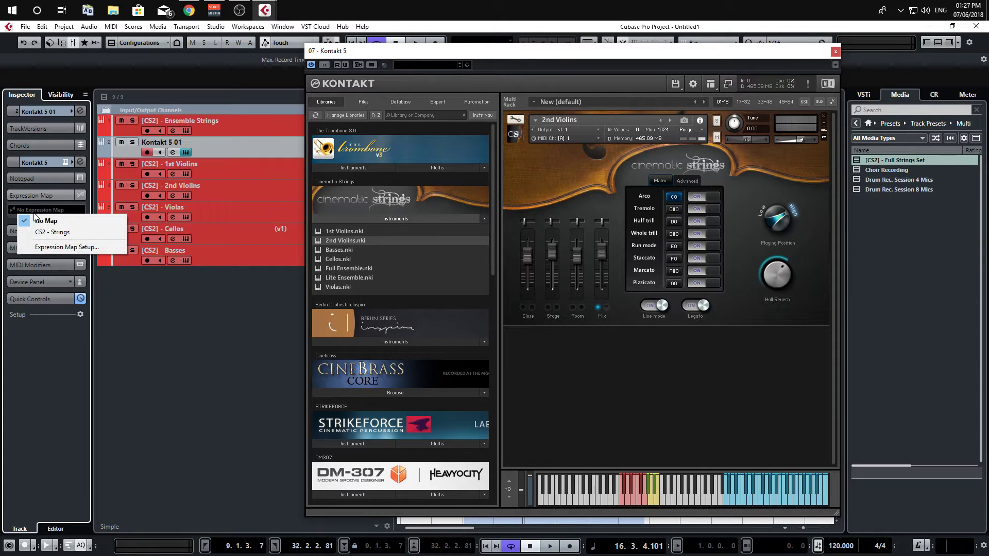
left_click(186, 311)
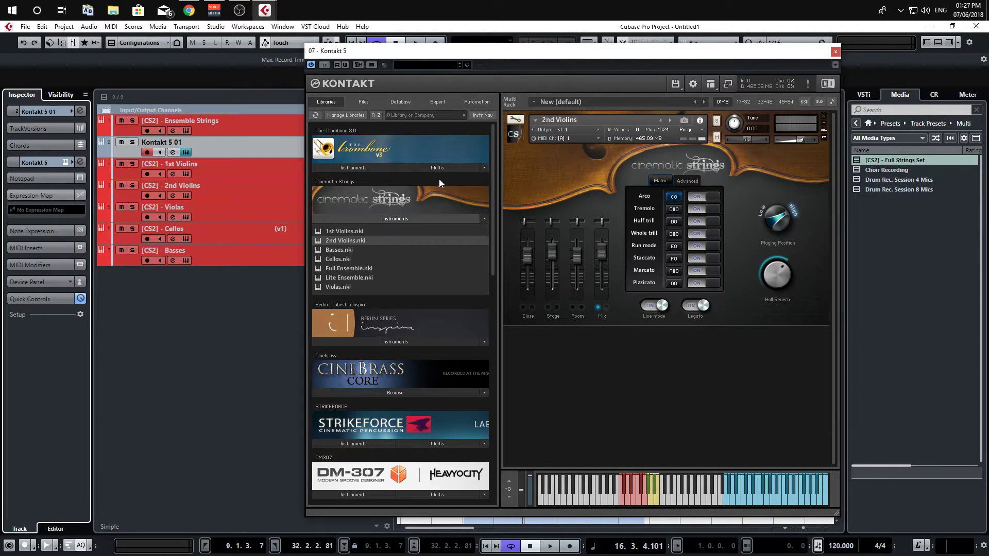
left_click(299, 149)
right_click(291, 148)
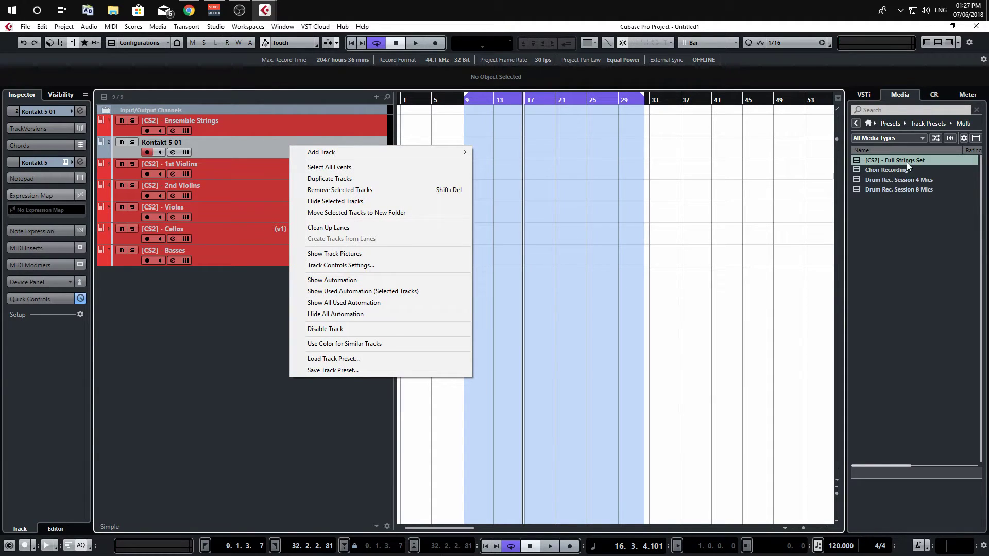
- Delete the Kontakt 5 01 track
left_click(190, 367)
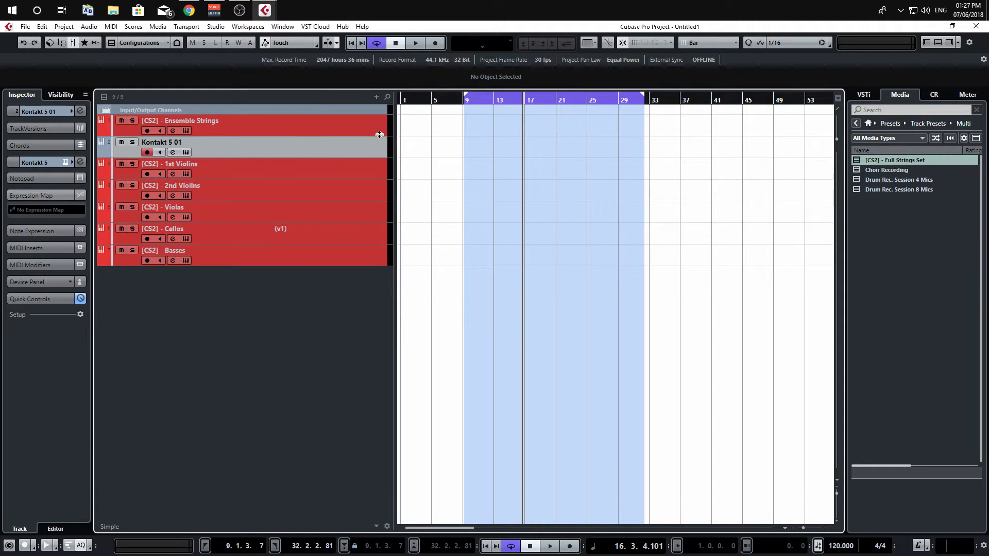
right_click(319, 143)
left_click(412, 194)
- Delete all six [CS2] string tracks, then bring up the add-track menu in the empty list
left_click(346, 236, "shift")
right_click(334, 234)
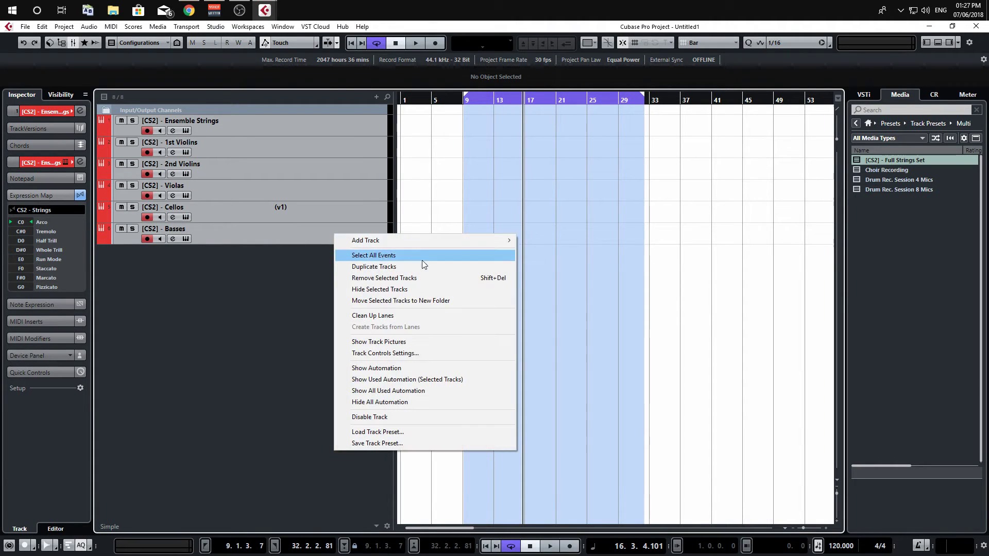
left_click(429, 276)
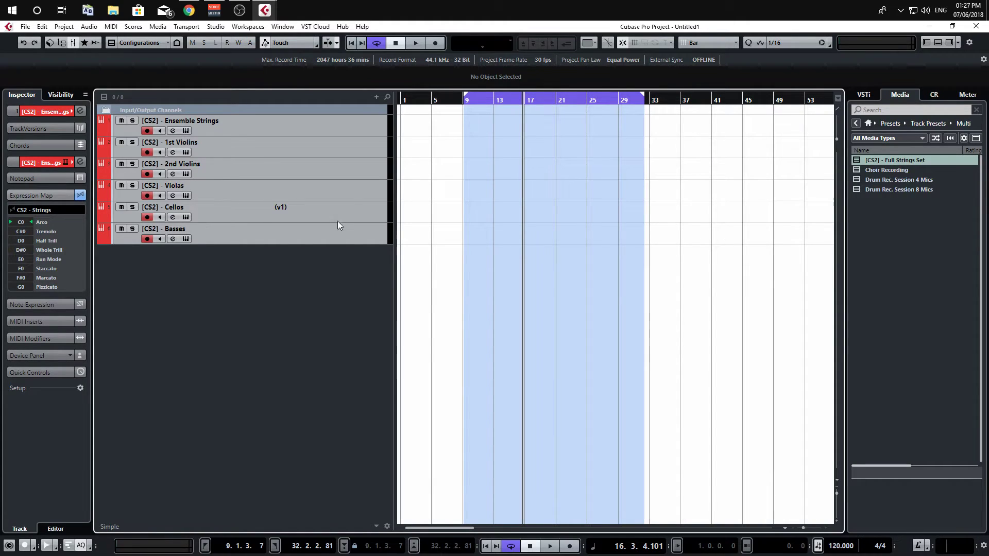
right_click(333, 188)
- Add an instrument track using EZdrummer
left_click(397, 206)
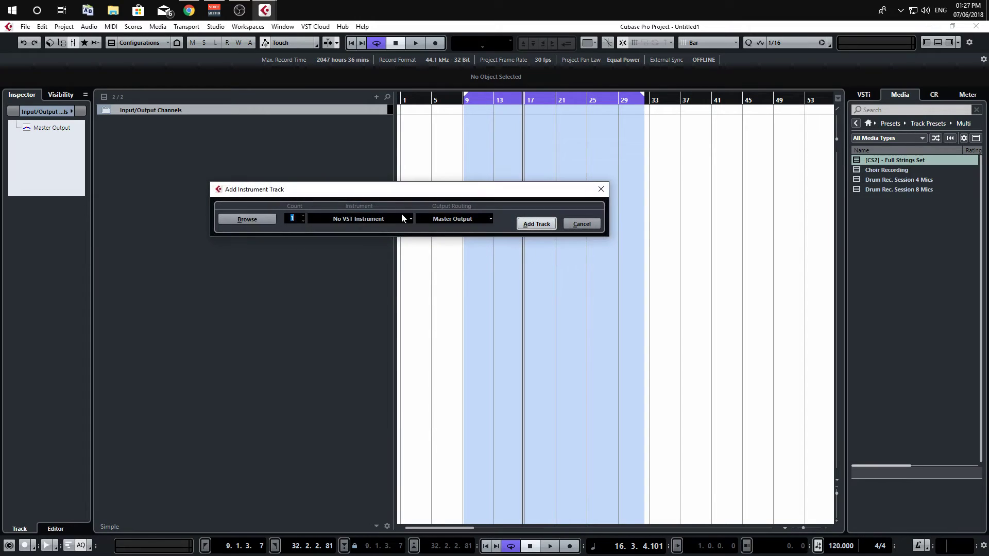
left_click(403, 218)
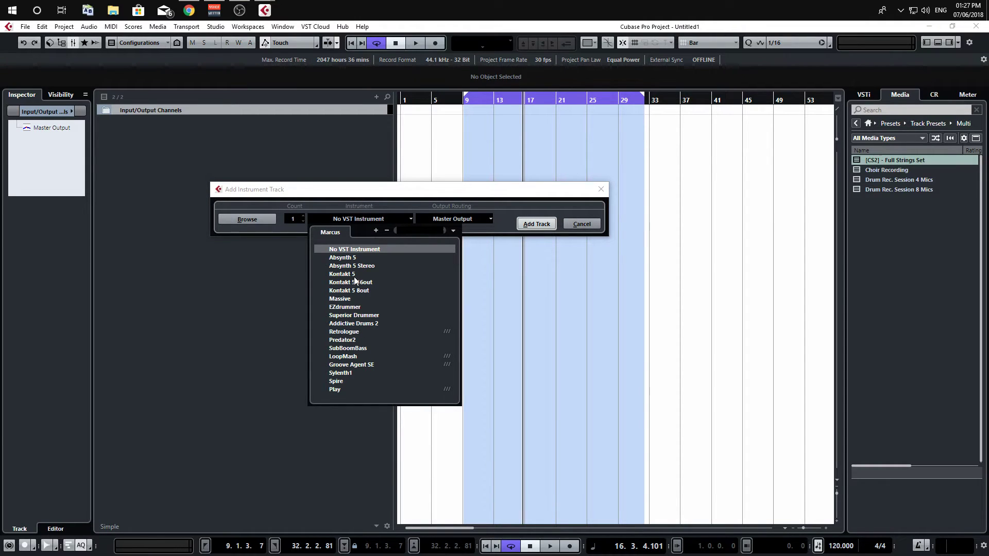
left_click(395, 306)
left_click(535, 224)
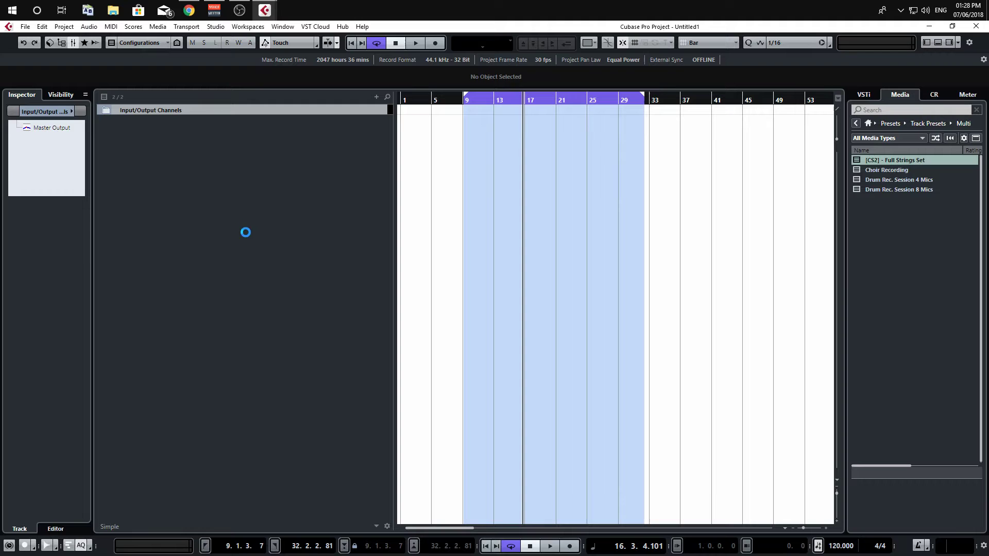
- Add two more instrument tracks, each using Kontakt 5
right_click(209, 190)
left_click(266, 206)
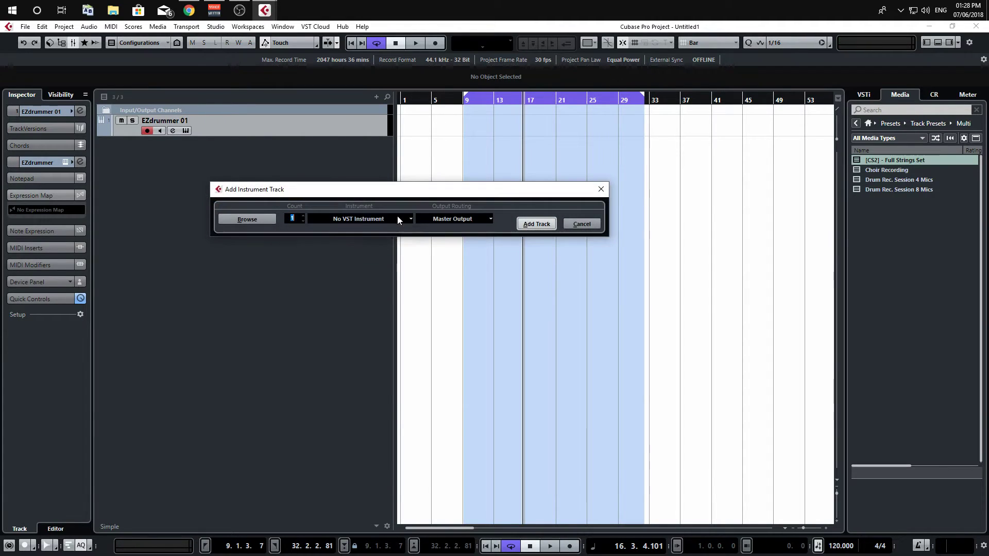
left_click(397, 217)
left_click(342, 274)
left_click(537, 224)
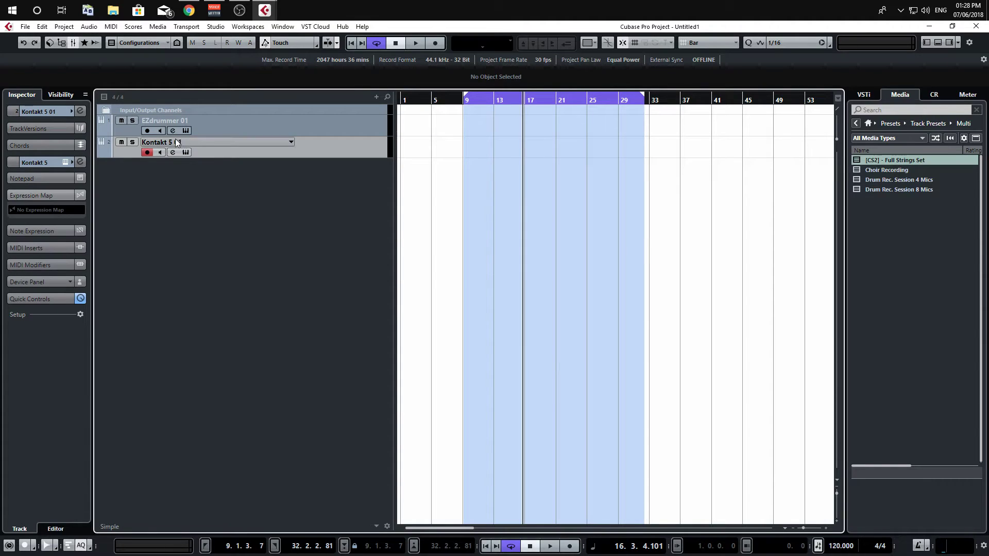
right_click(196, 185)
left_click(260, 201)
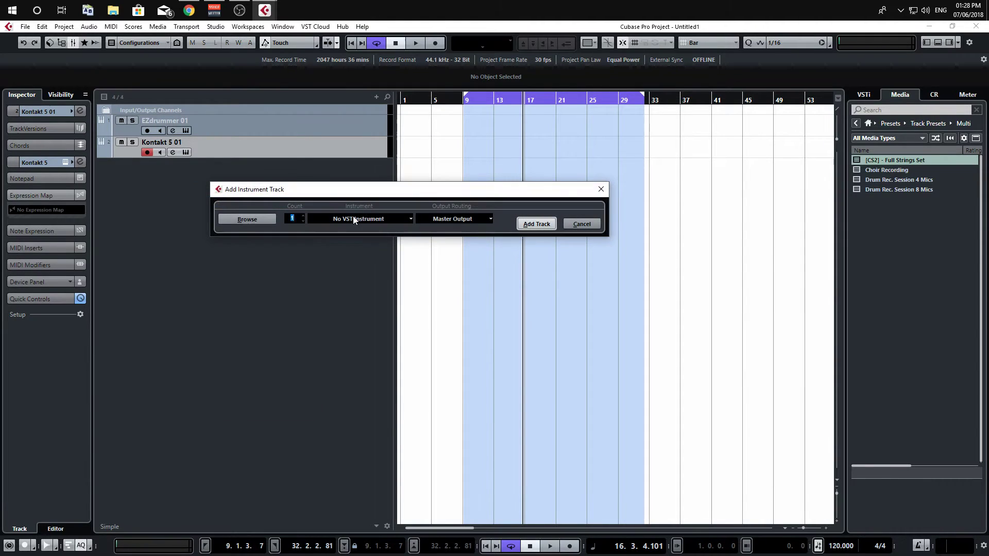
left_click(354, 216)
left_click(338, 270)
left_click(536, 224)
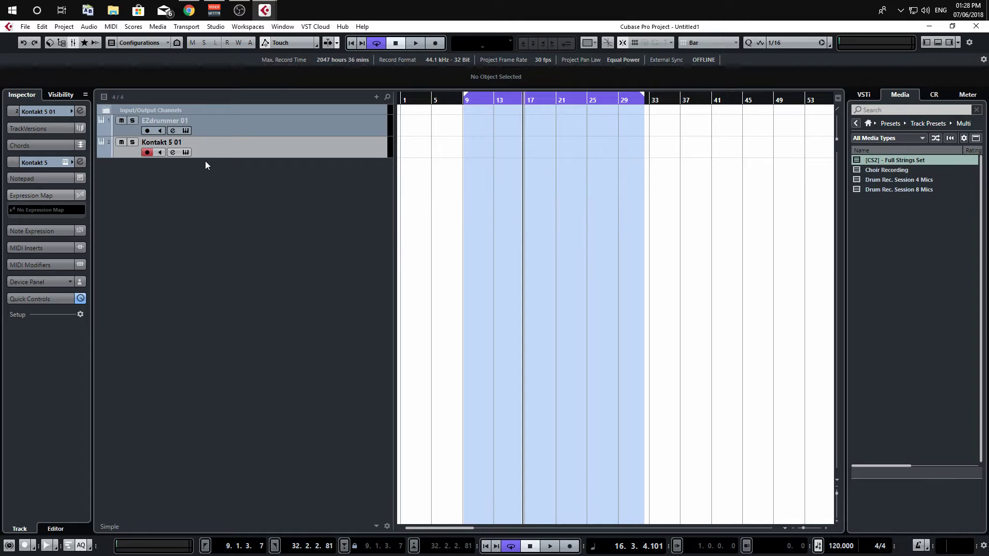
- Rename the EZdrummer and two Kontakt tracks to Drums, Bass and Guitar
double_click(170, 121)
type("Drums")
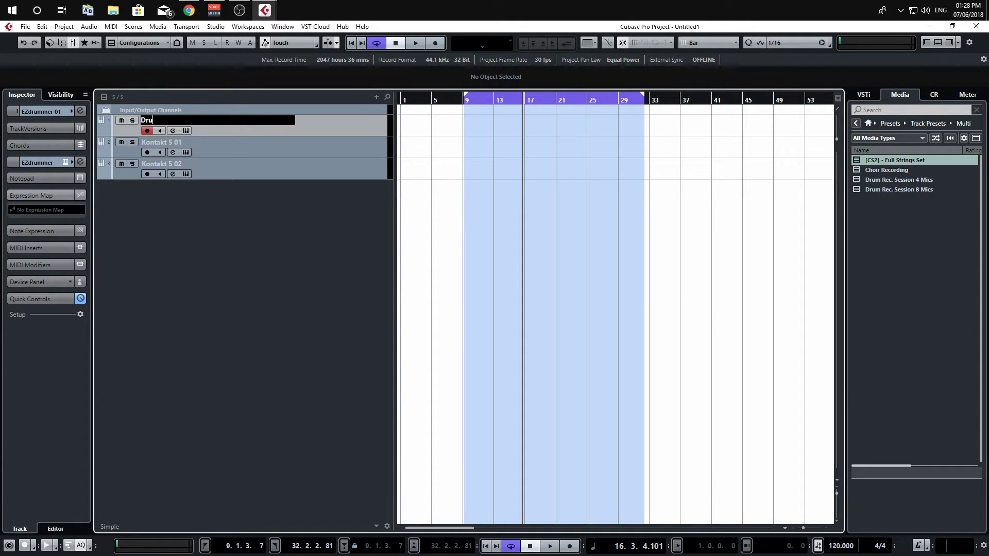
key("Return")
double_click(170, 142)
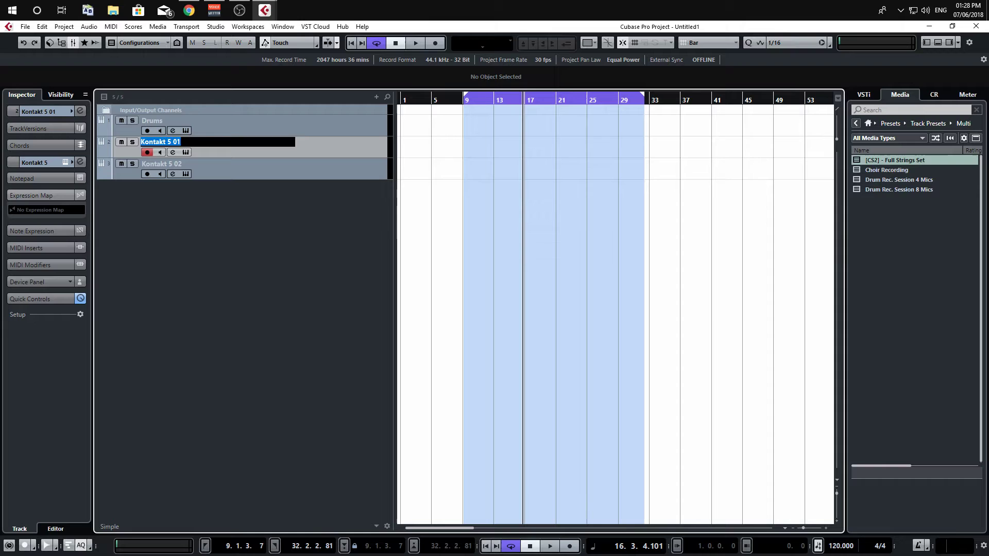
type("Bass")
key("Return")
double_click(162, 163)
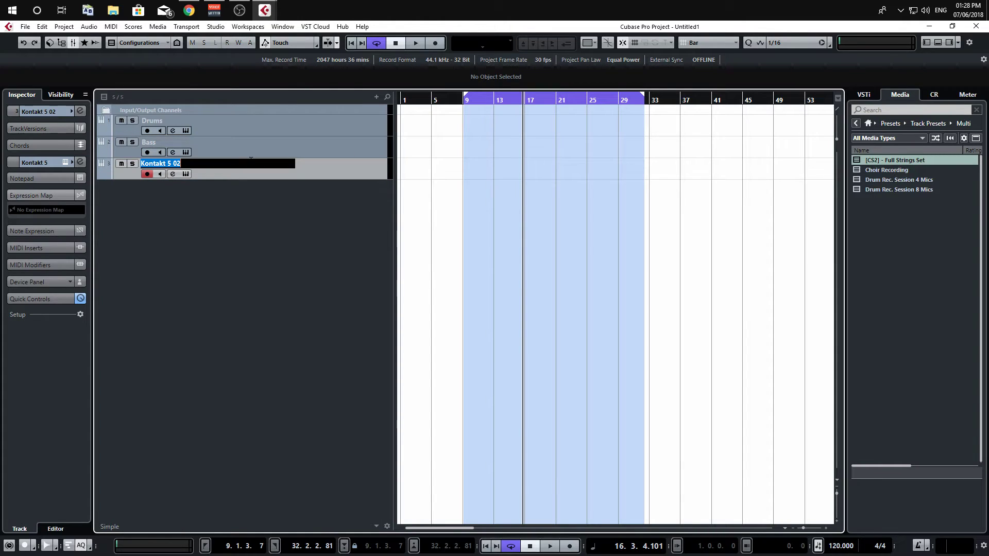
type("Guitar")
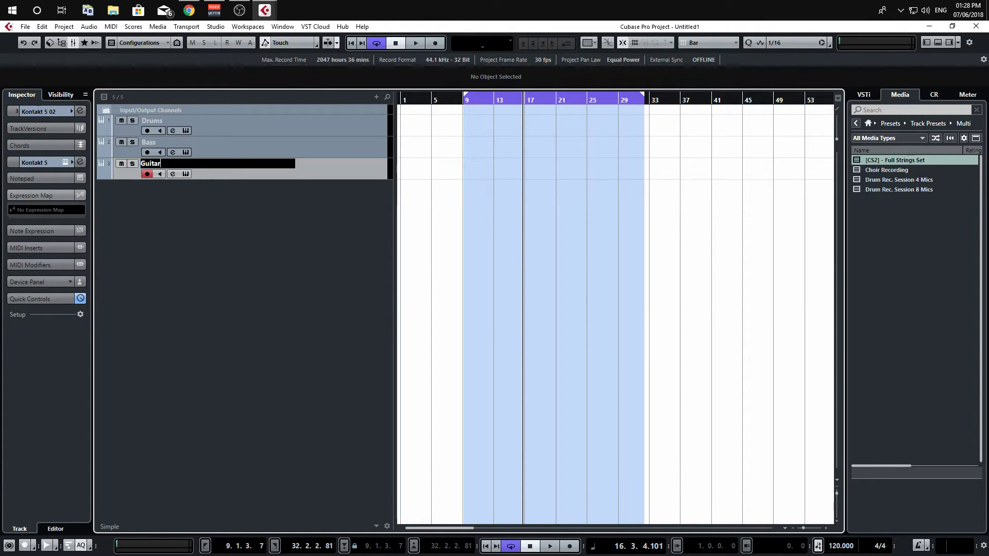
key("Return")
- Switch the Drums track's EZdrummer kit to Metal! > Basic, check its mixer, and close it
left_click(242, 127)
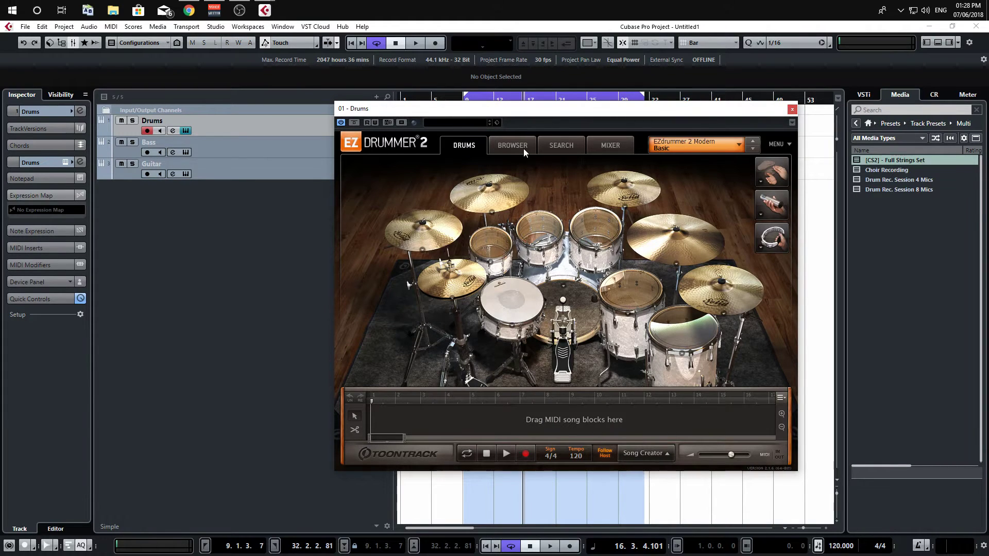
left_click(523, 149)
left_click(465, 148)
left_click(675, 148)
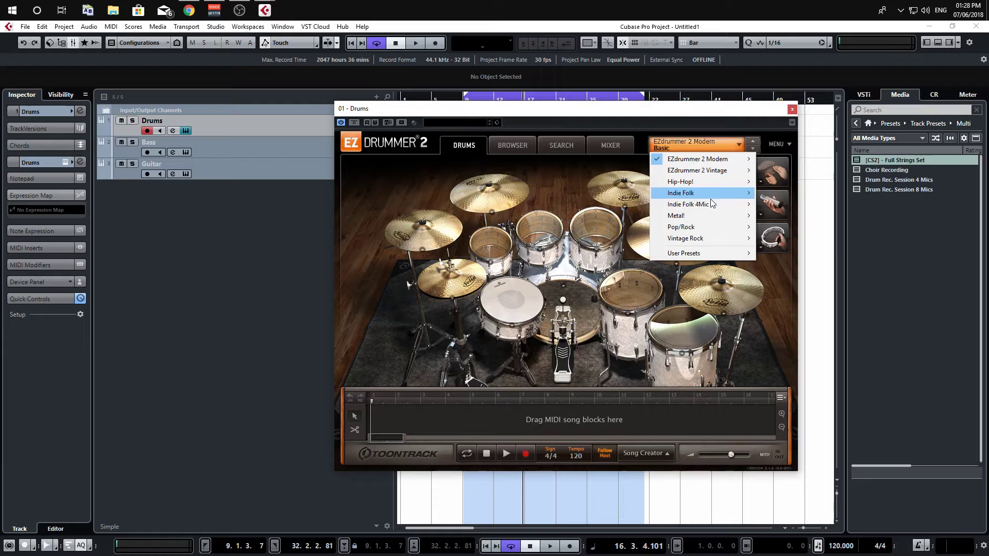
mouse_move(713, 216)
left_click(778, 216)
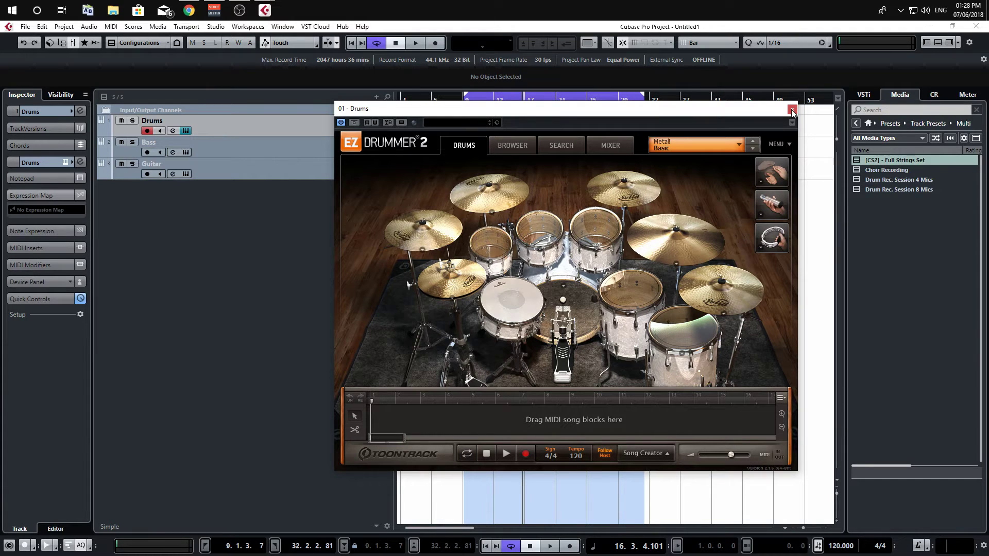
left_click(611, 146)
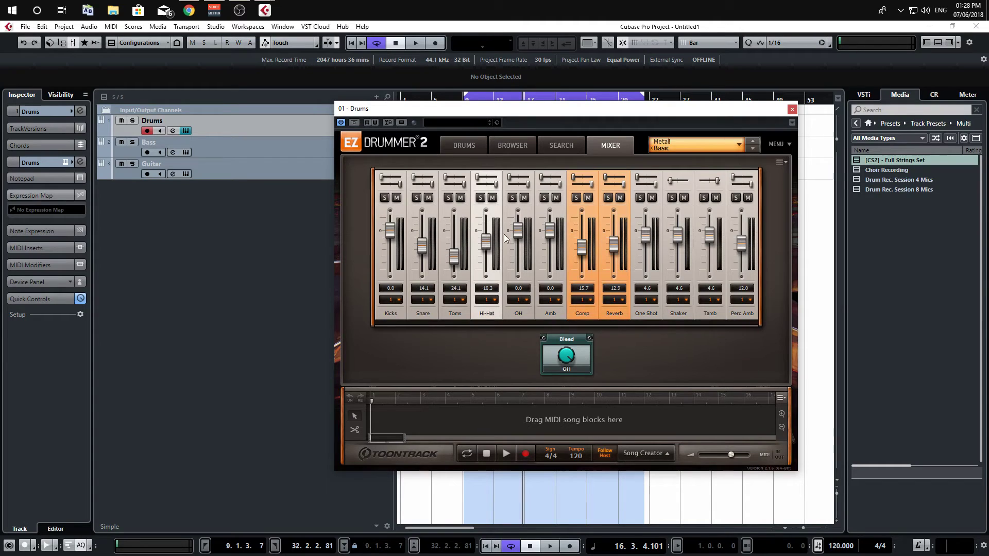
left_click(793, 109)
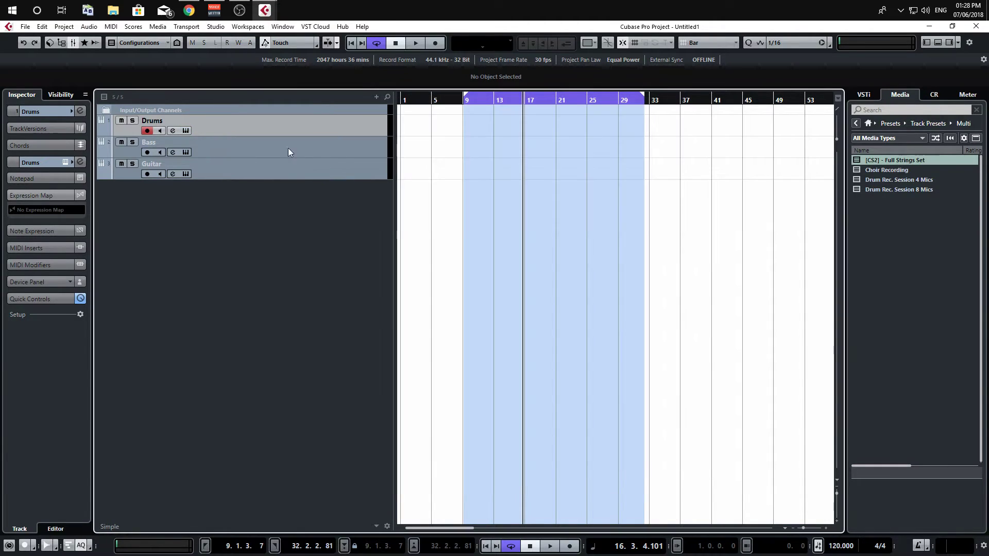
- Drag Scarbee Rickenbacker Bass.nki into the Bass track's Kontakt rack and choose the Scooped preset
left_click(288, 148)
left_click(174, 151)
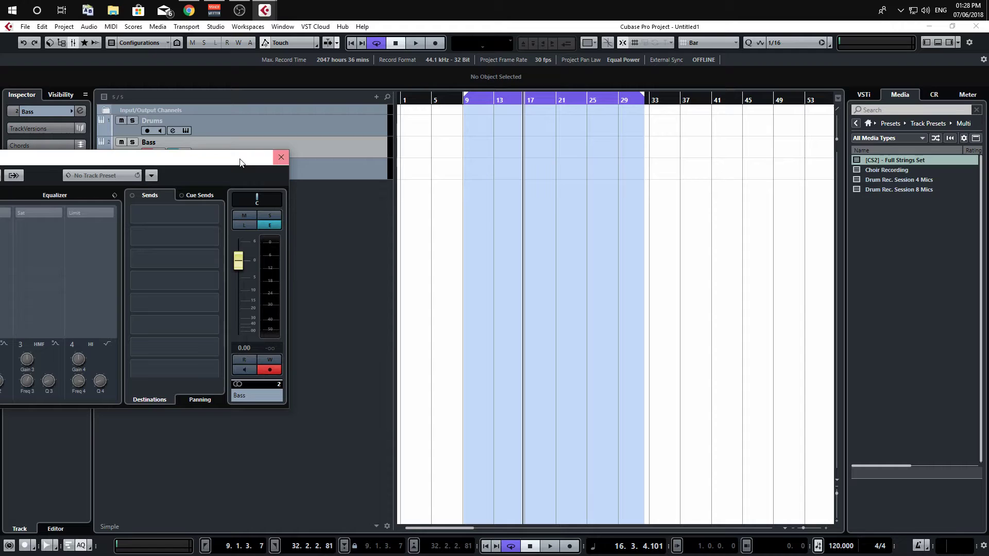
left_click(281, 158)
left_click(187, 152)
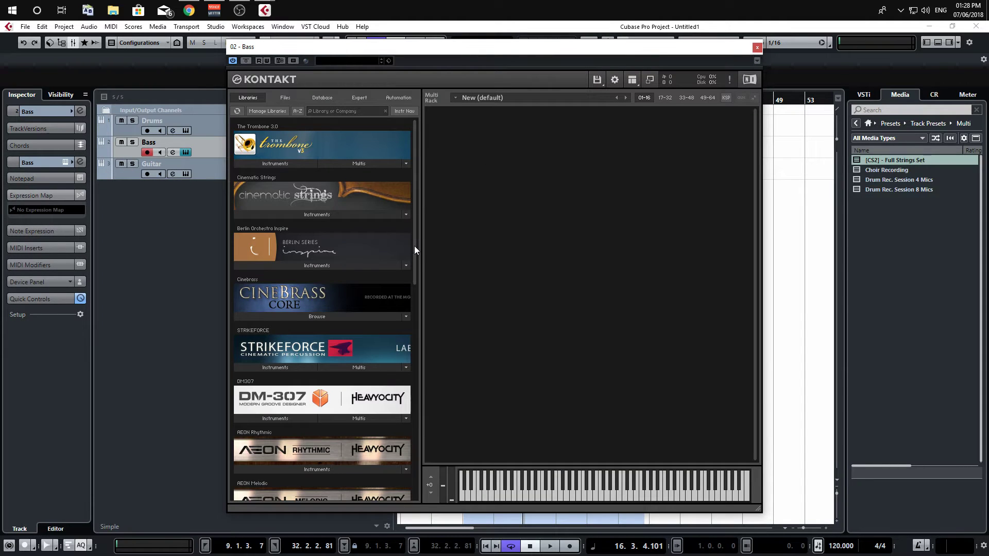
left_click_drag(416, 244, 431, 480)
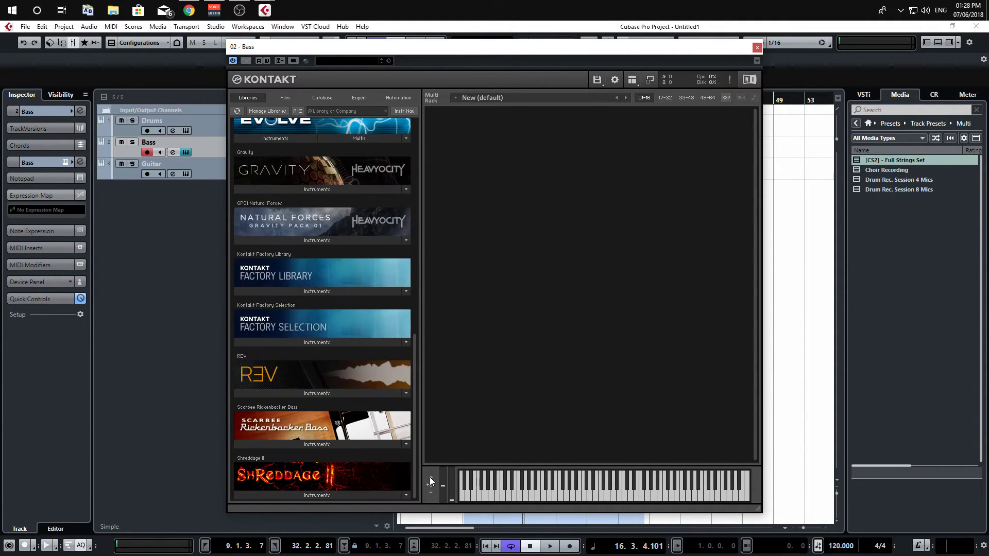
left_click(318, 445)
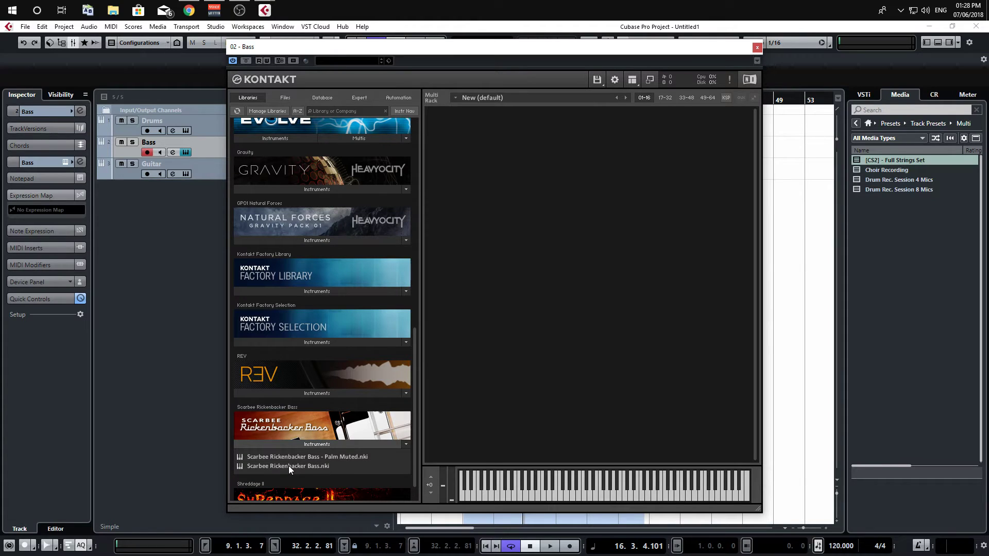
left_click_drag(288, 466, 549, 246)
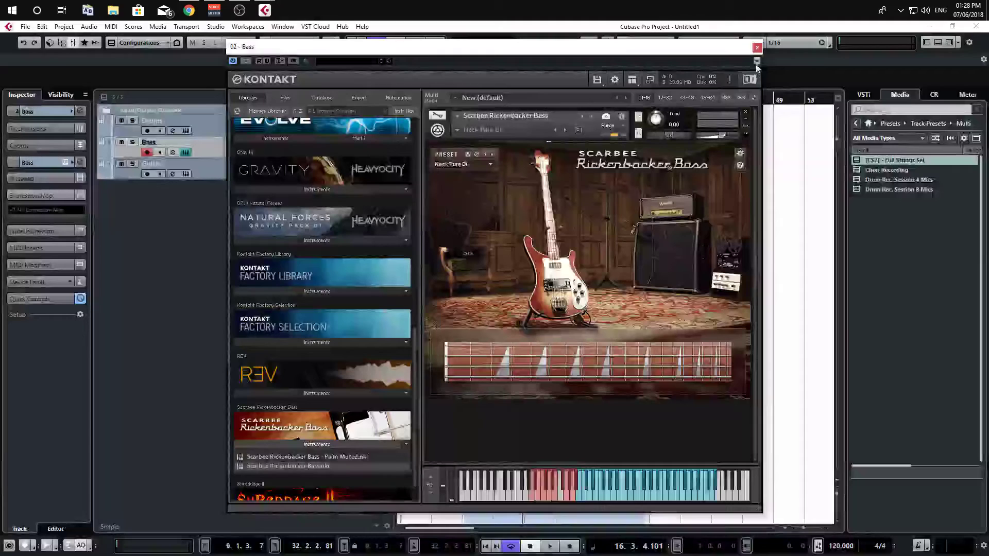
left_click(490, 164)
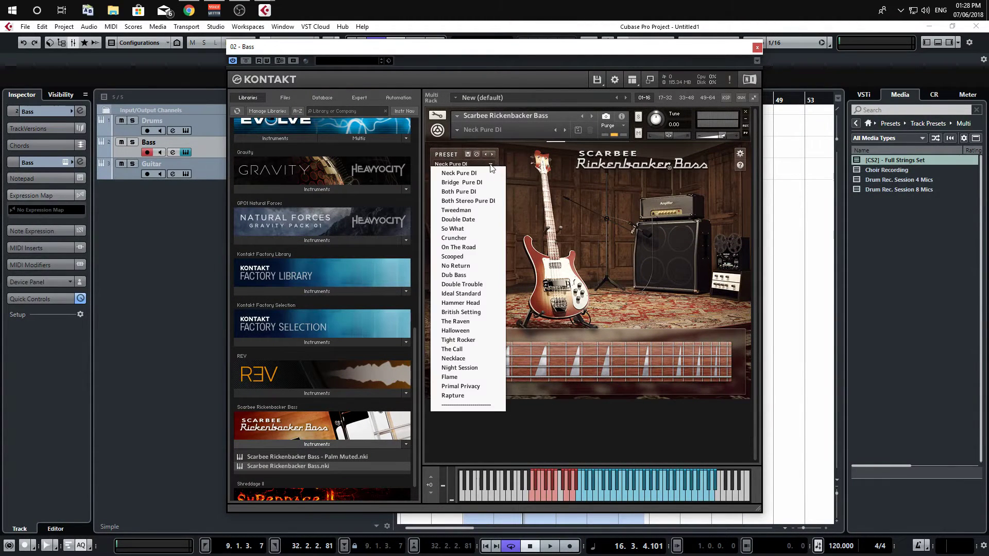
left_click(478, 257)
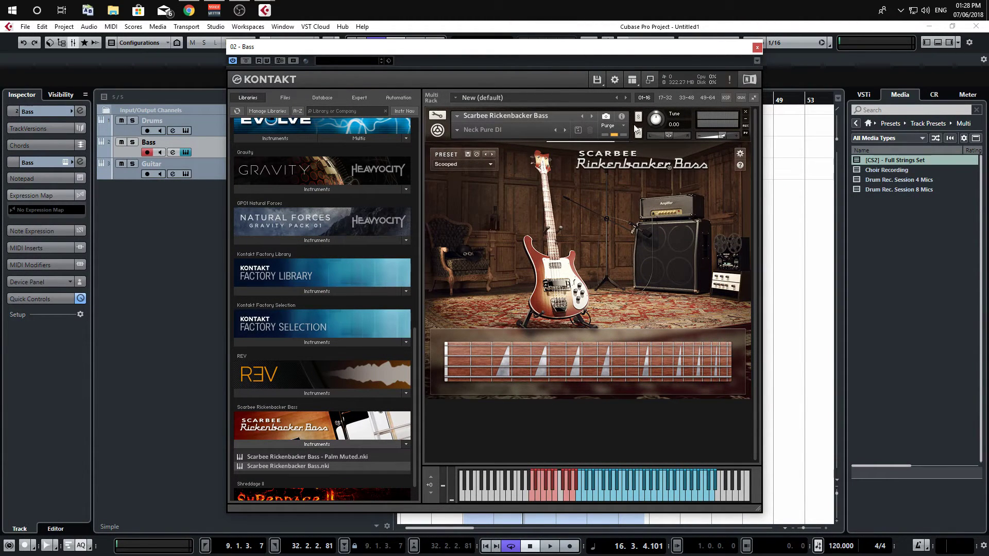
- Load Shreddage 2 IBZ 24bit Low CPU from Shreddage II into the Guitar track's Kontakt
left_click(757, 47)
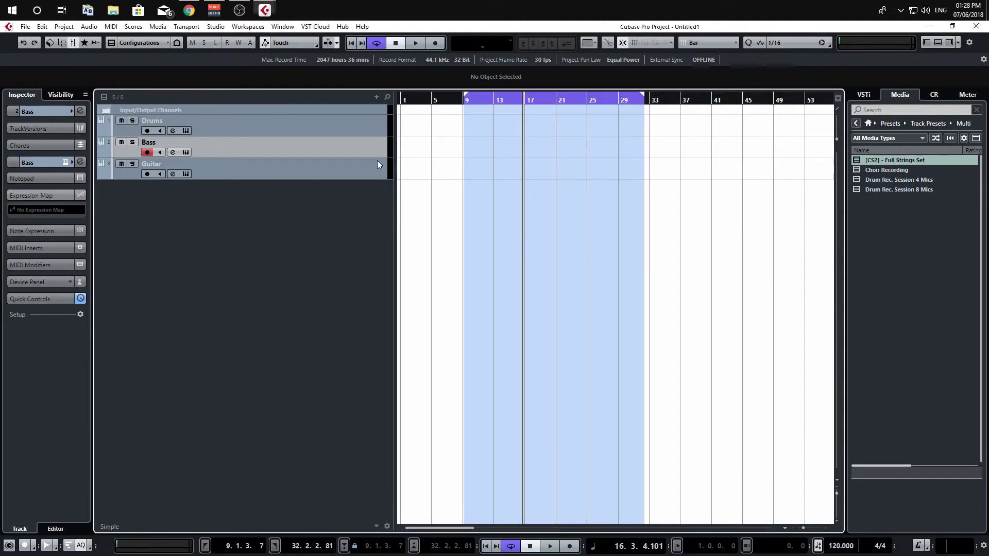
left_click(217, 176)
left_click(186, 174)
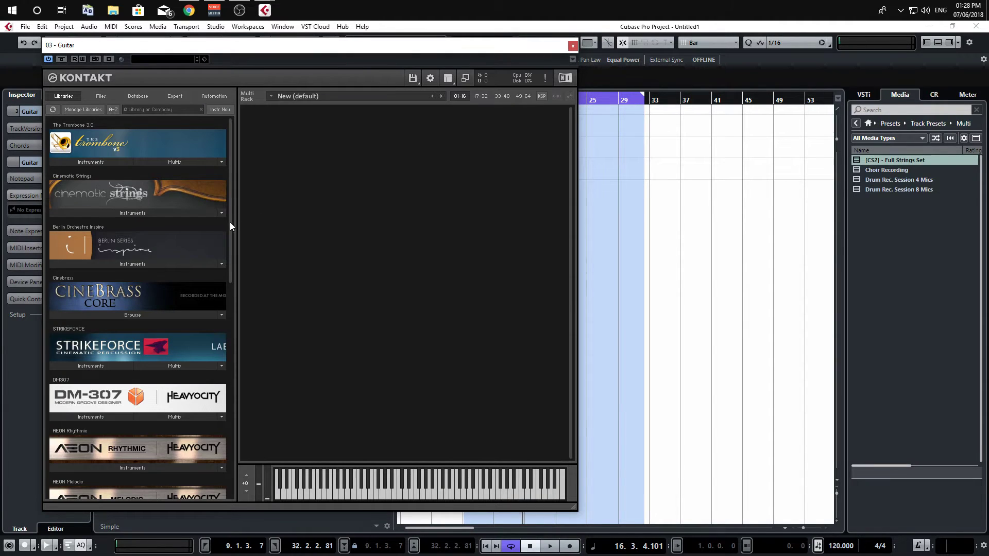
left_click_drag(230, 223, 226, 453)
left_click(116, 491)
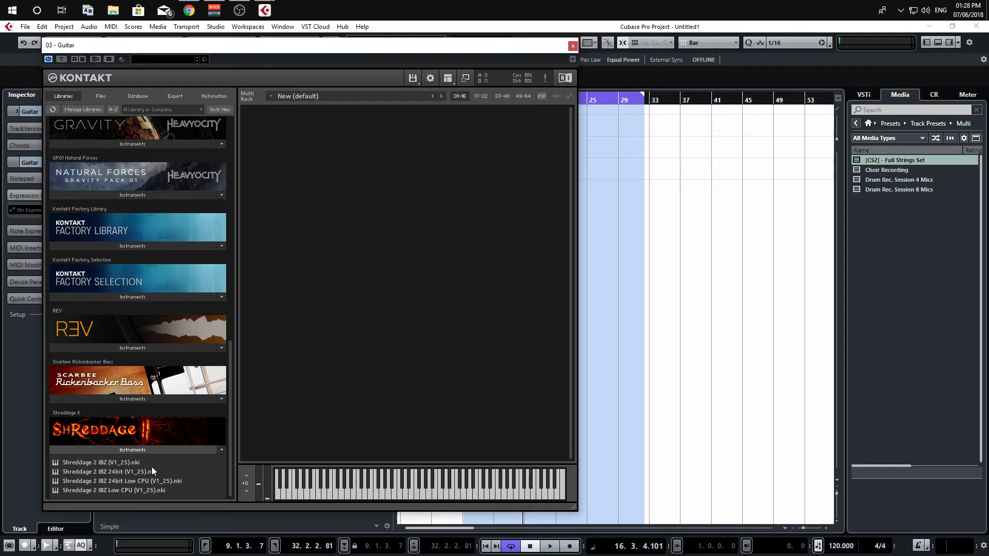
left_click_drag(129, 480, 434, 300)
- Rearrange the Guitar Kontakt window, moving it over to the right
left_click_drag(353, 60, 325, 51)
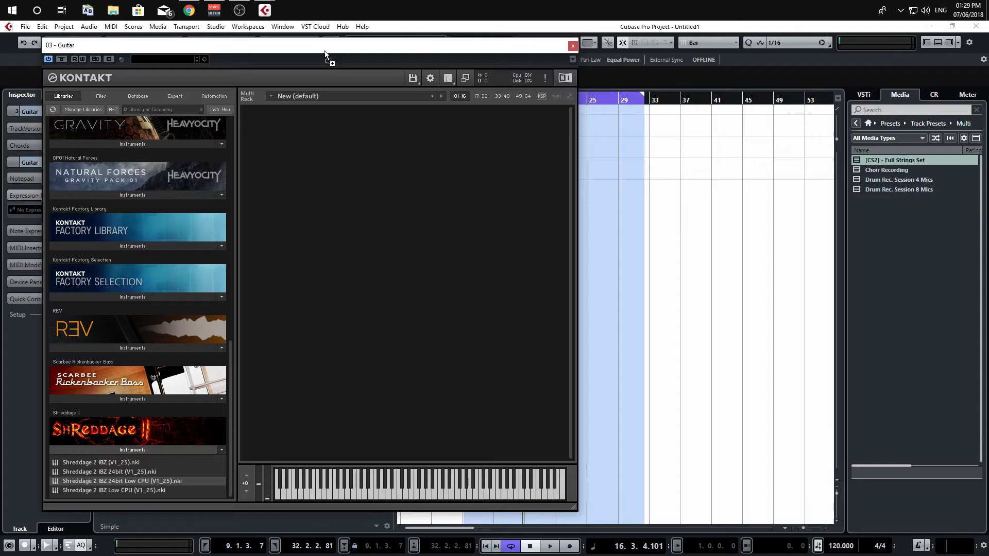
left_click_drag(326, 53, 466, 56)
left_click_drag(396, 169, 283, 139)
left_click_drag(444, 213, 317, 51)
left_click_drag(320, 52, 457, 167)
left_click_drag(237, 178, 338, 213)
left_click_drag(366, 106, 367, 106)
left_click_drag(430, 149, 694, 245)
left_click_drag(694, 245, 330, 72)
left_click_drag(284, 50, 383, 57)
left_click_drag(585, 51, 683, 53)
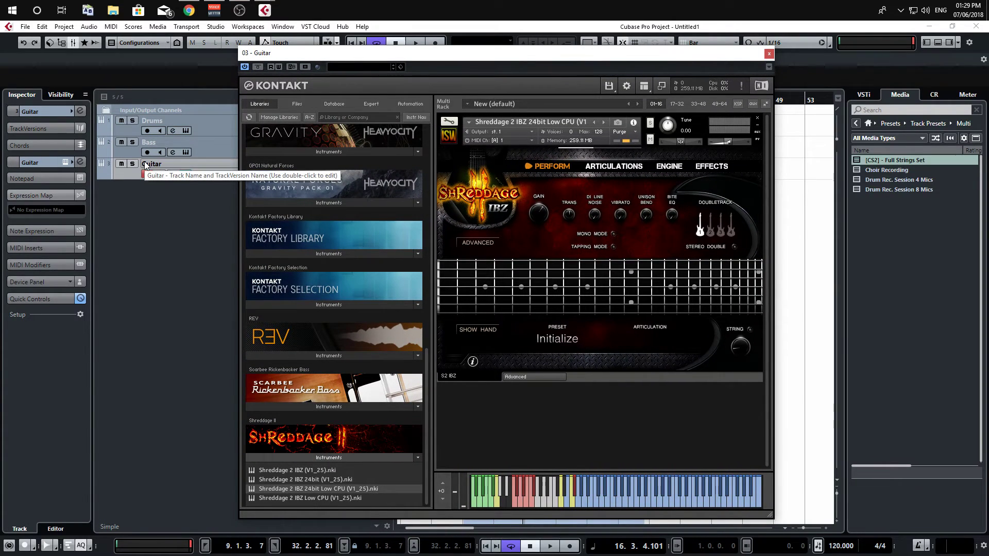
- Select Drums, Bass and Guitar and save them as track preset 'Drums Bass Guitar Metal'
left_click(770, 55)
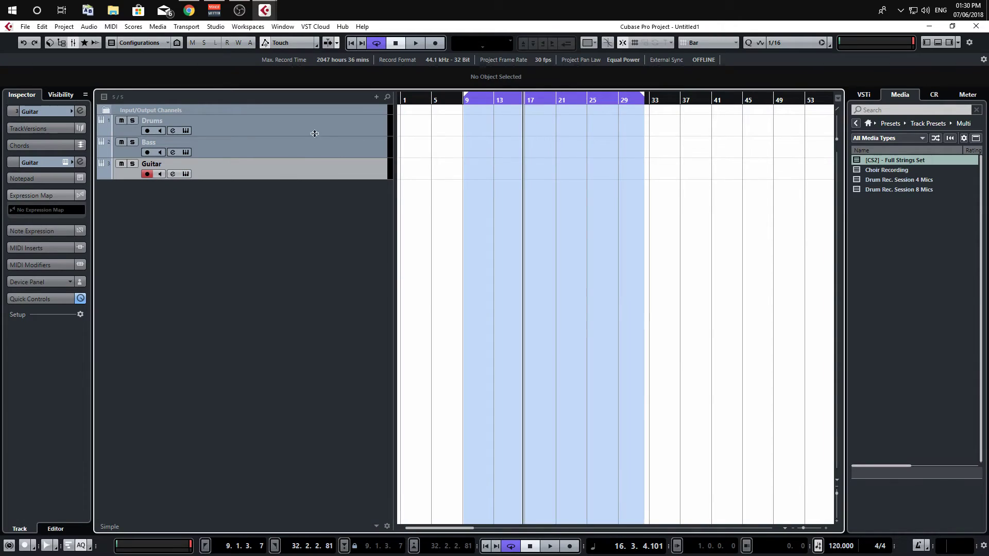
left_click(314, 127)
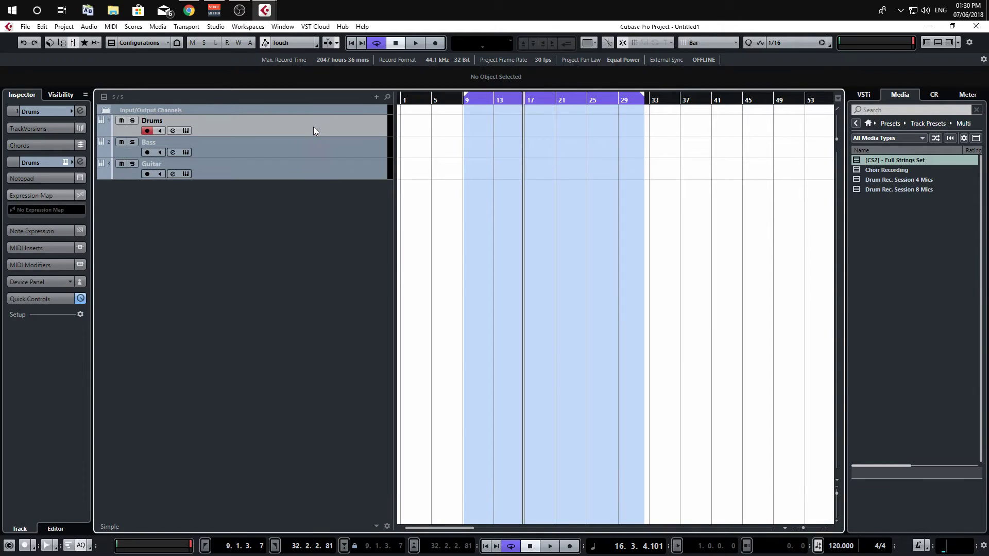
left_click(273, 170, "shift")
right_click(284, 169)
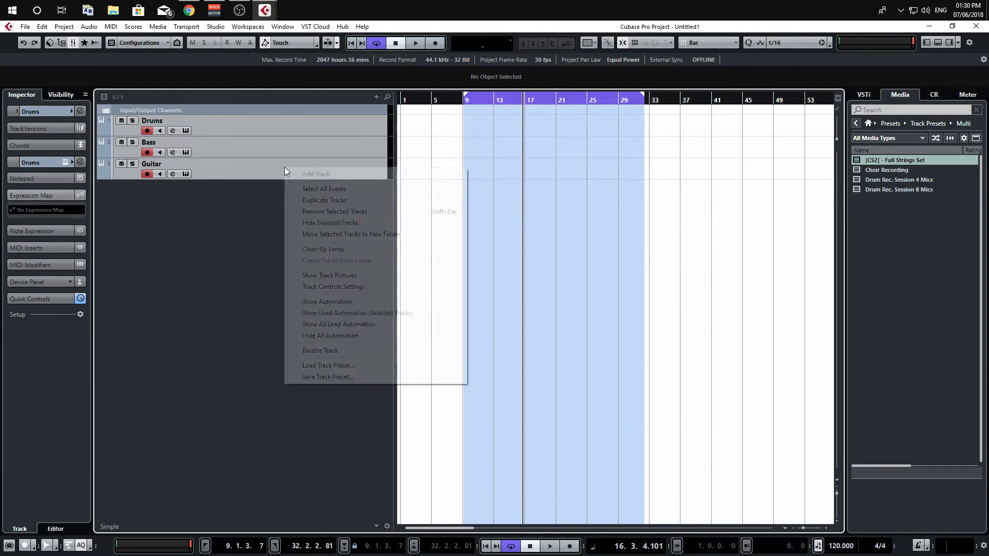
left_click(423, 376)
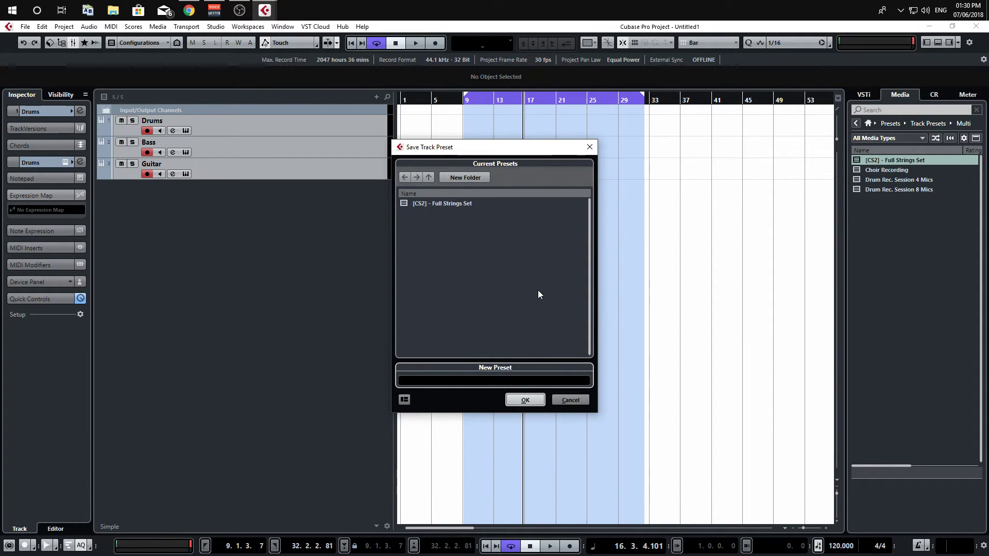
type("Drums Bass Guitar Metal")
left_click(531, 401)
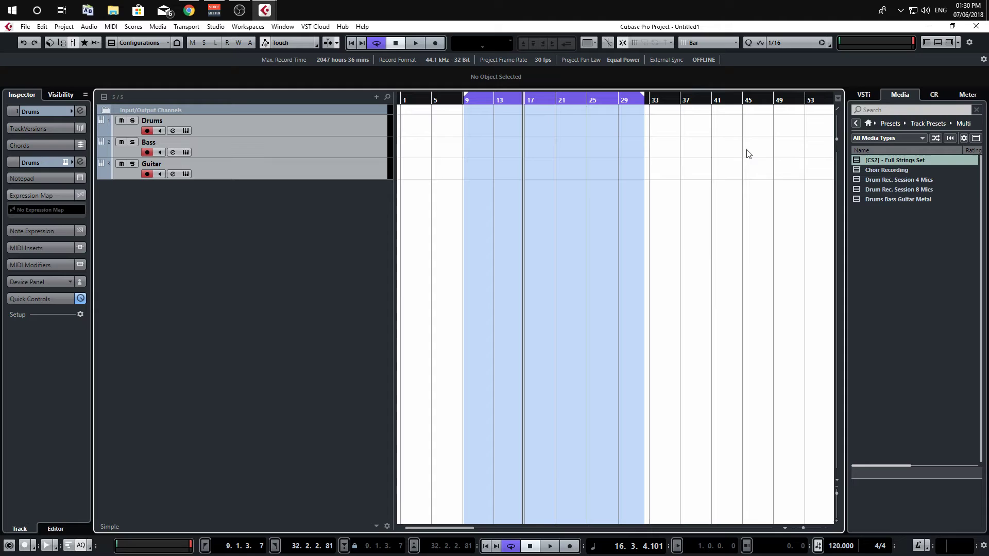
- Reselect all three tracks and open the Save Track Preset dialog, then cancel it
left_click(283, 115)
left_click(358, 148)
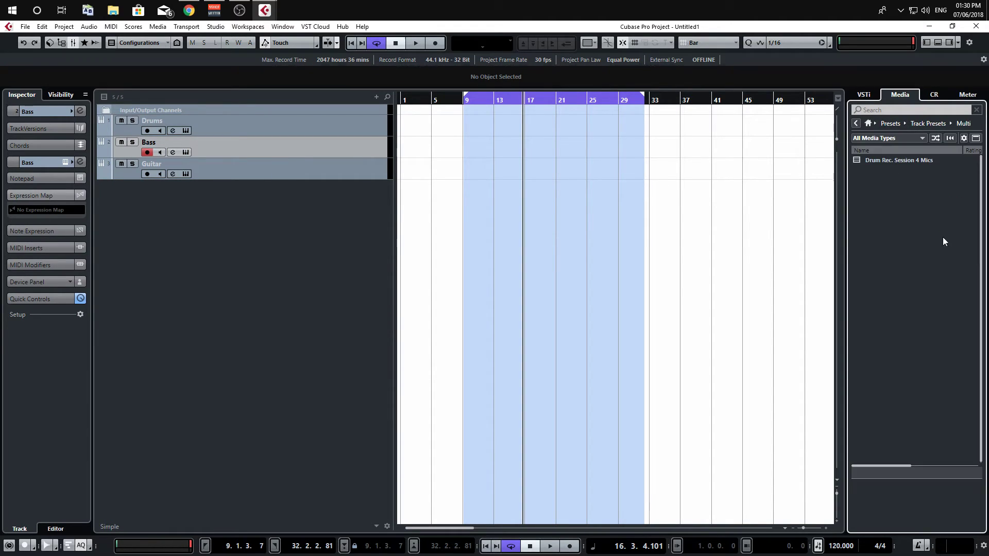
left_click(894, 110)
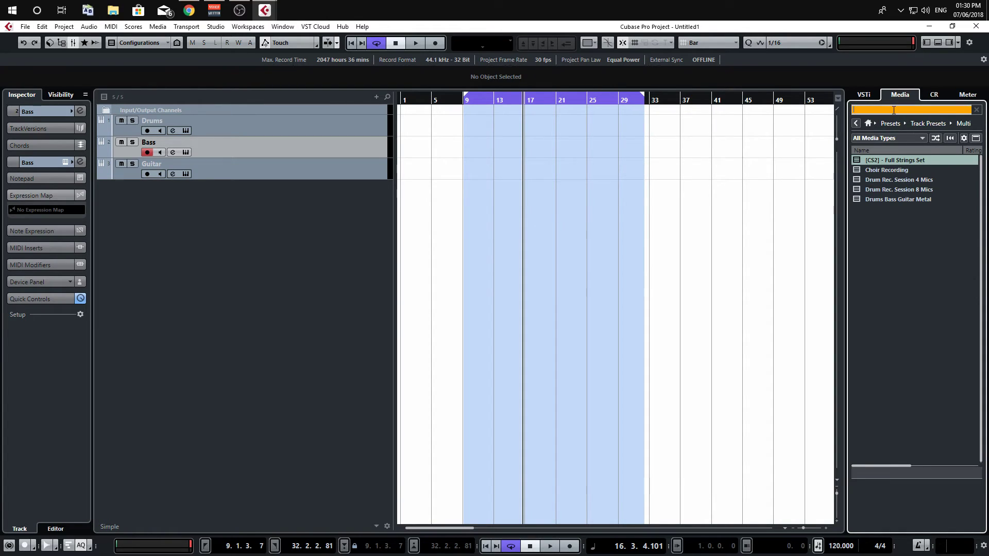
left_click(395, 211)
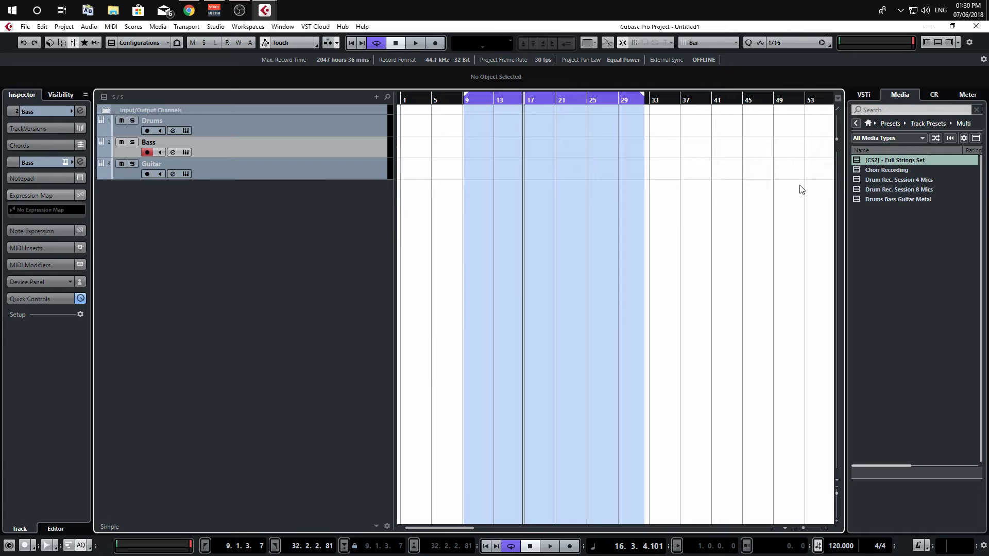
left_click(324, 166)
left_click(323, 131, "shift")
right_click(323, 132)
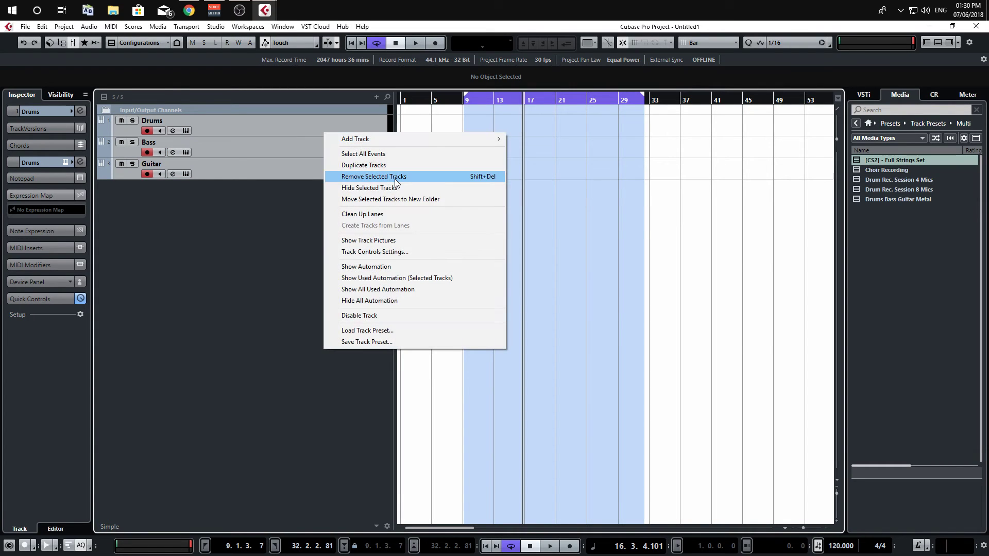
left_click(409, 342)
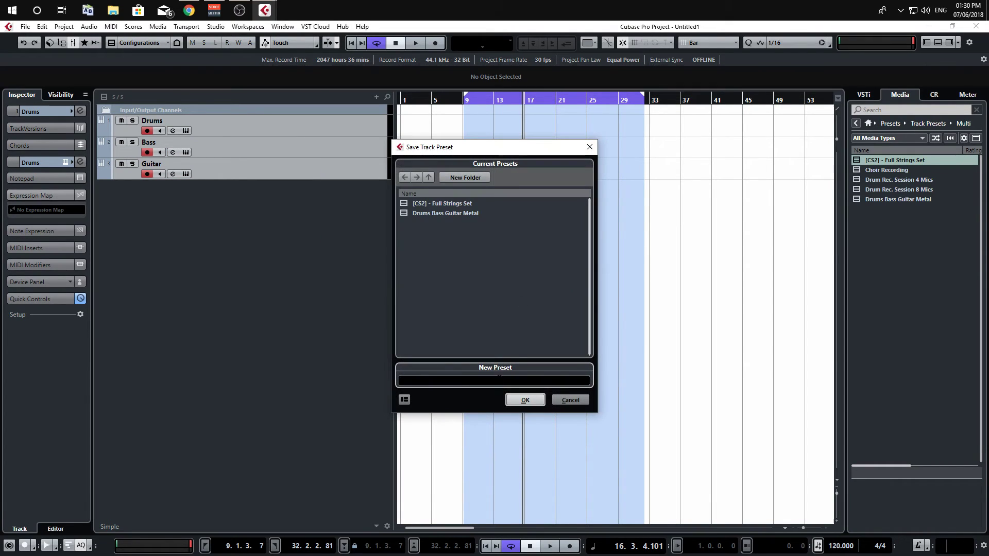
left_click(570, 400)
- Browse the Media rack to User Presets > Track Presets > Multi and select [CS2] - Full Strings Set
left_click(868, 123)
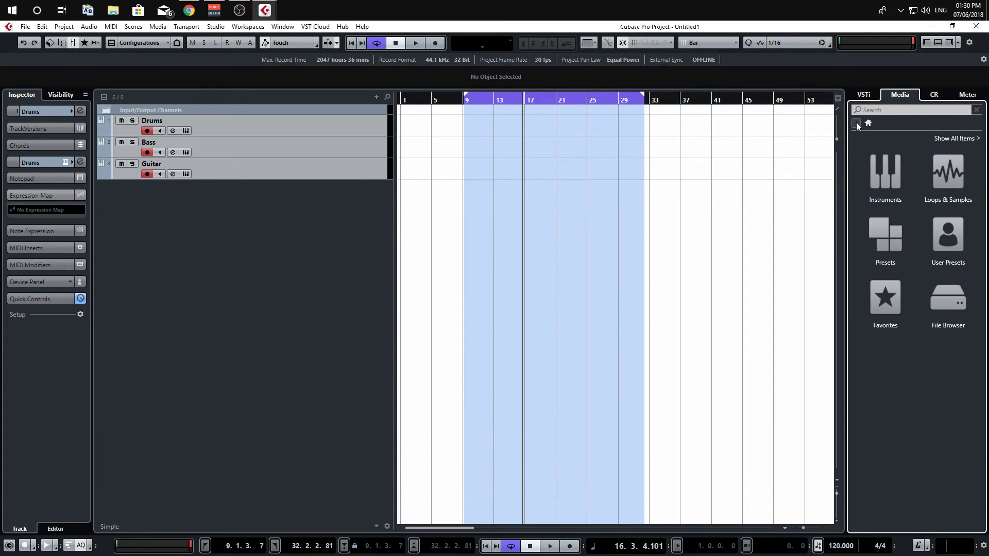
left_click(887, 171)
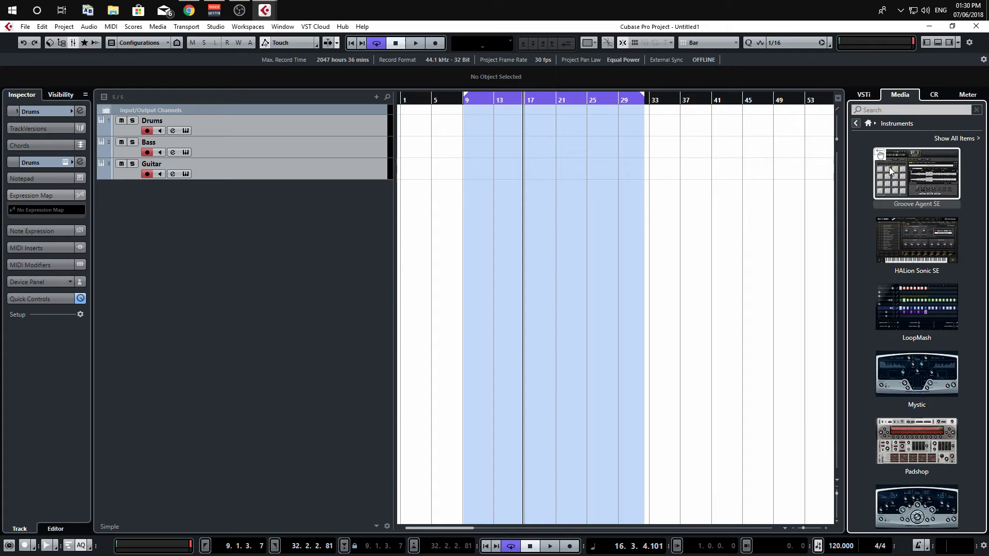
left_click(857, 123)
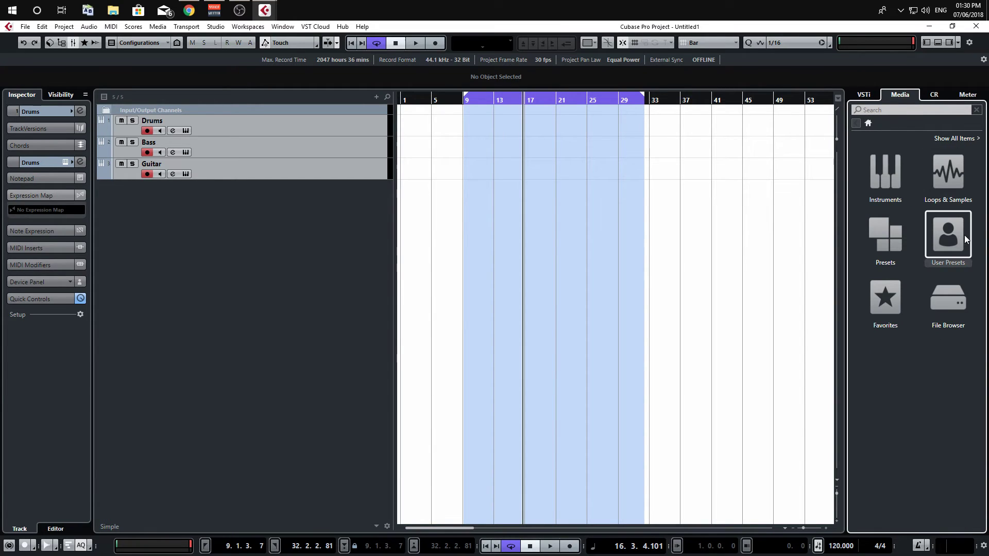
left_click(954, 227)
left_click(954, 291)
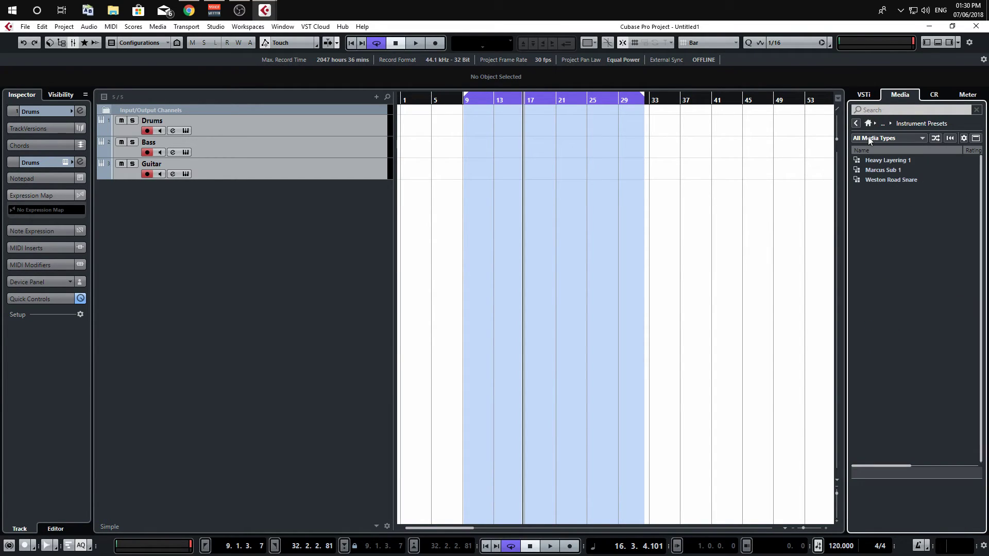
left_click(864, 121)
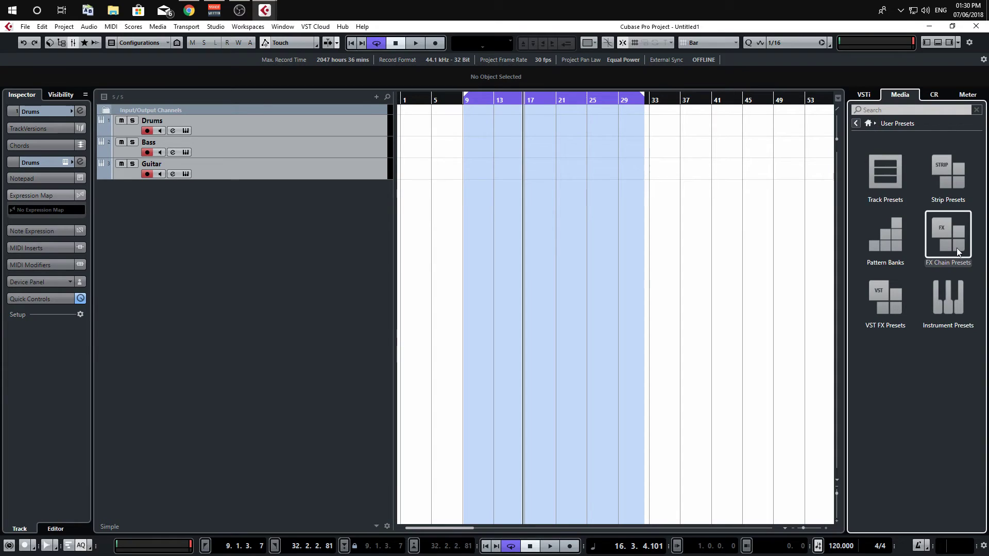
left_click(954, 288)
left_click(857, 123)
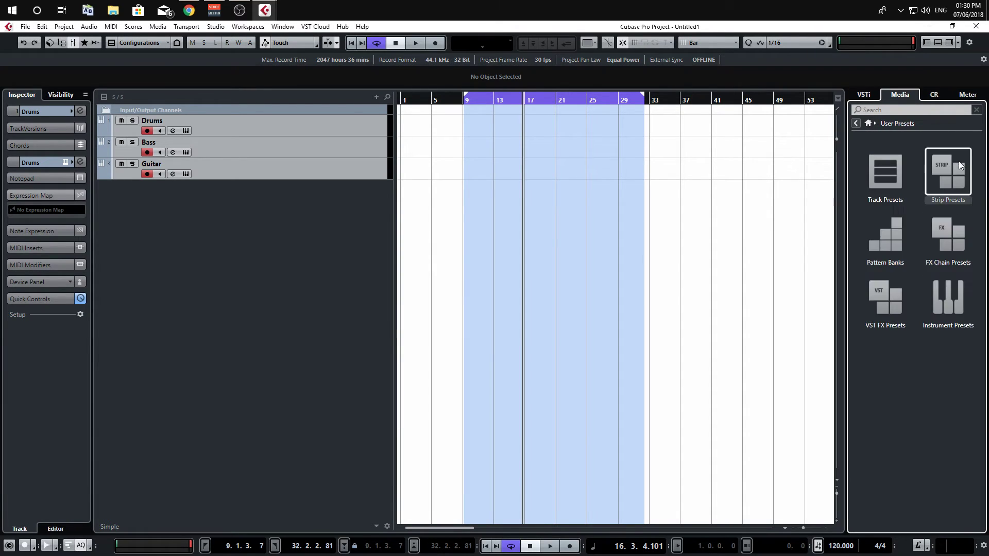
left_click(957, 164)
left_click(856, 123)
left_click(885, 173)
left_click(946, 234)
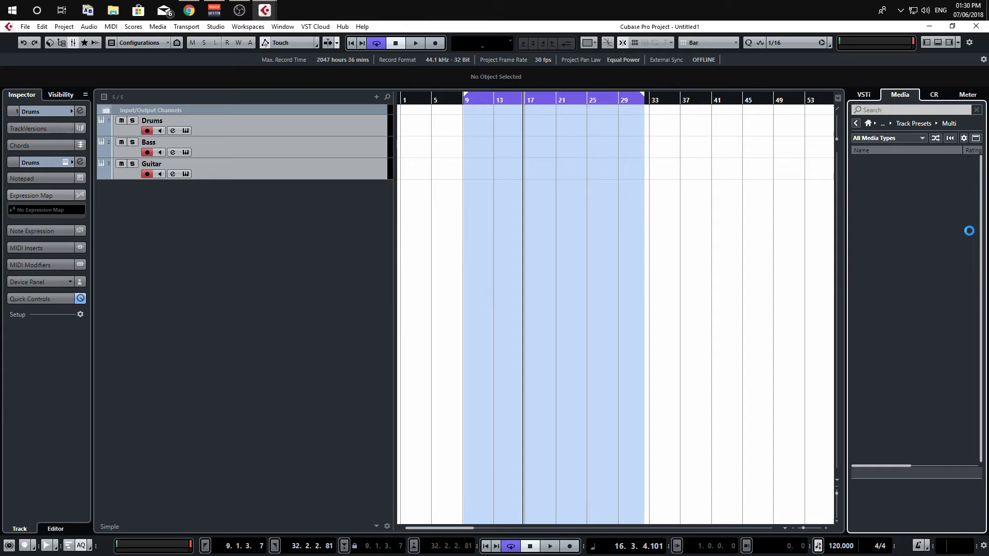
left_click(907, 164)
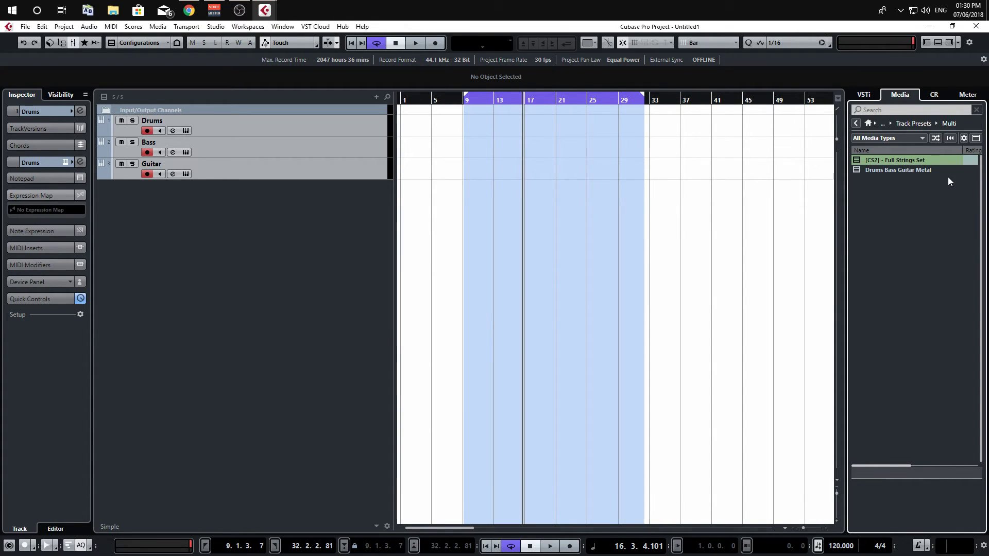
right_click(369, 145)
- Remove the three selected tracks, then drag Drums Bass Guitar Metal back into the project
left_click(455, 187)
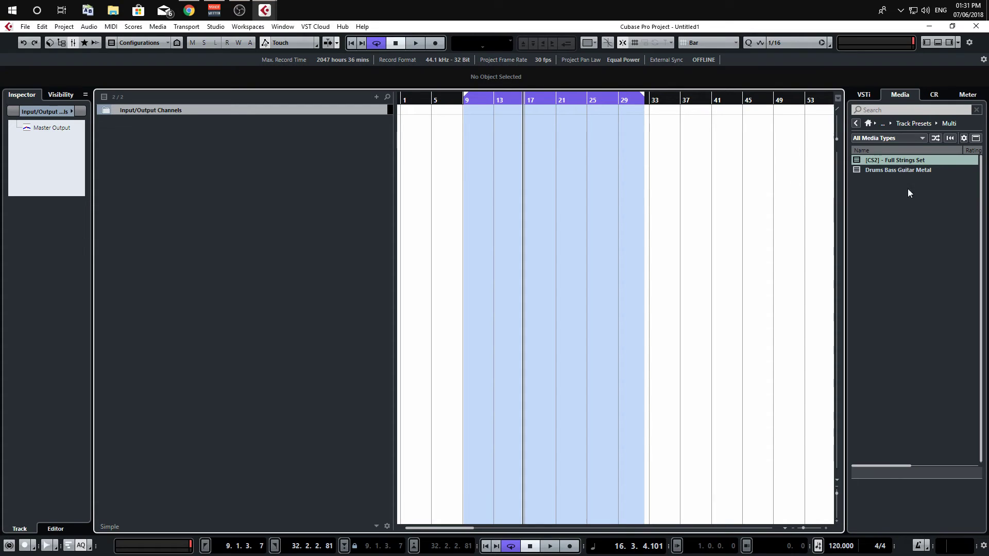
left_click(893, 172)
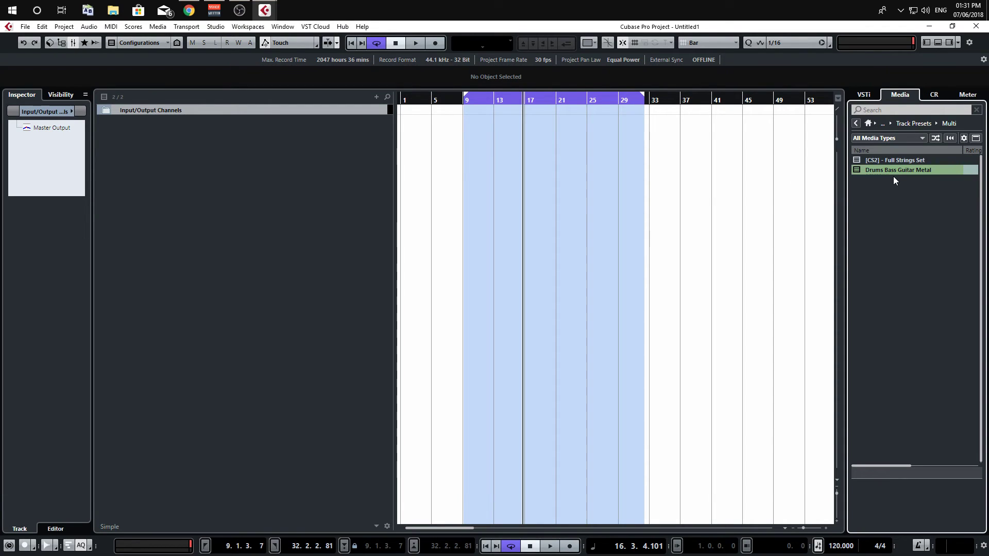
left_click_drag(896, 176, 643, 207)
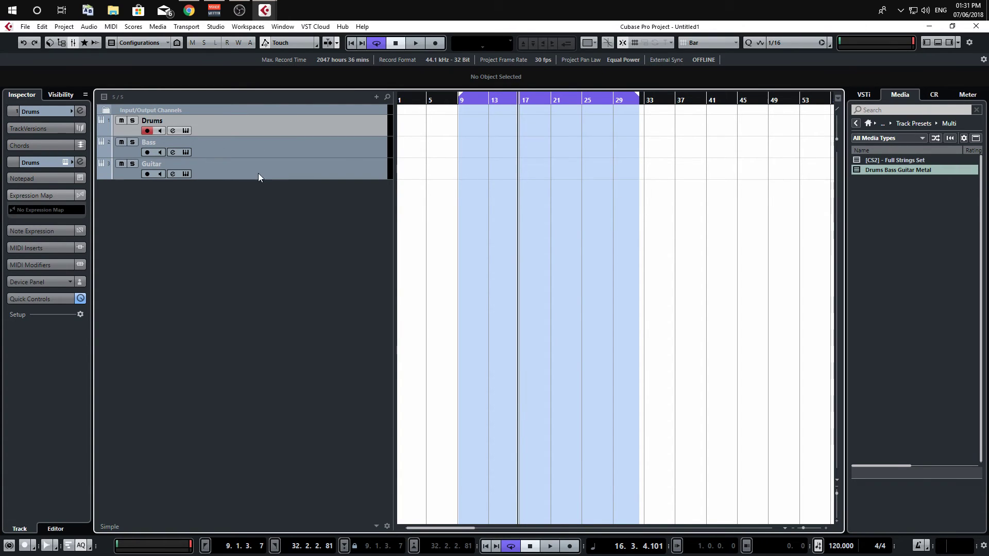
- Open the restored Drums EZdrummer and Bass Kontakt instruments, moving the Bass window off the track list
left_click(187, 131)
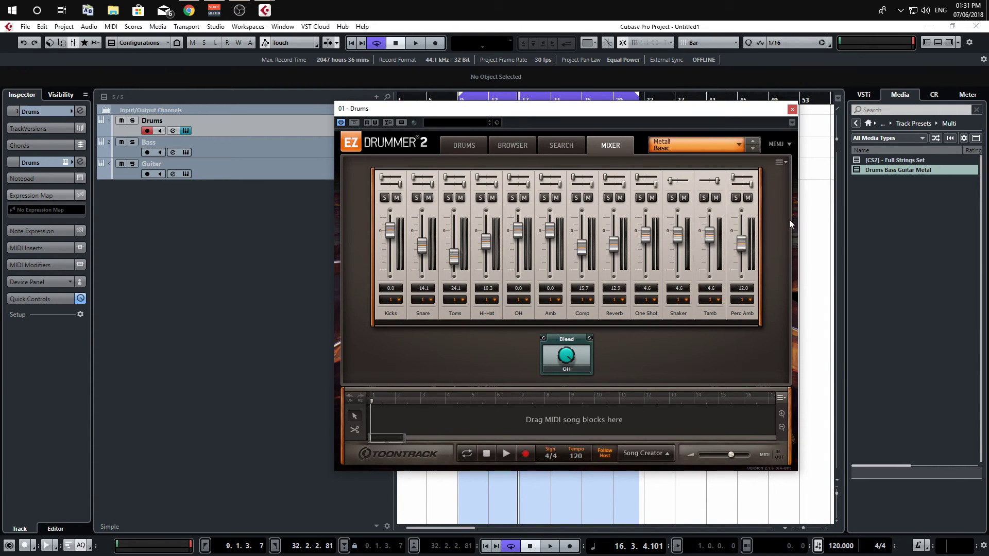
left_click(248, 137)
left_click(186, 152)
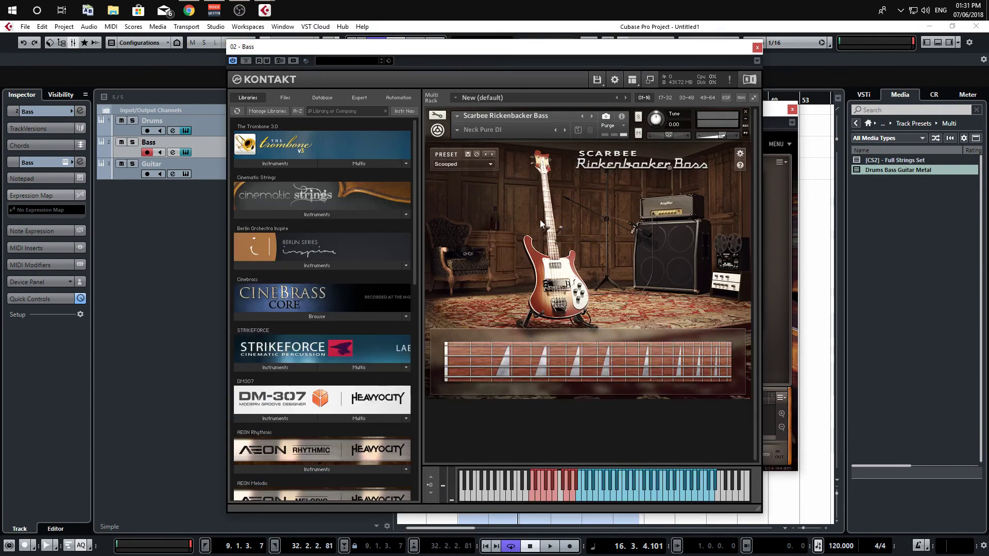
left_click_drag(719, 54, 607, 59)
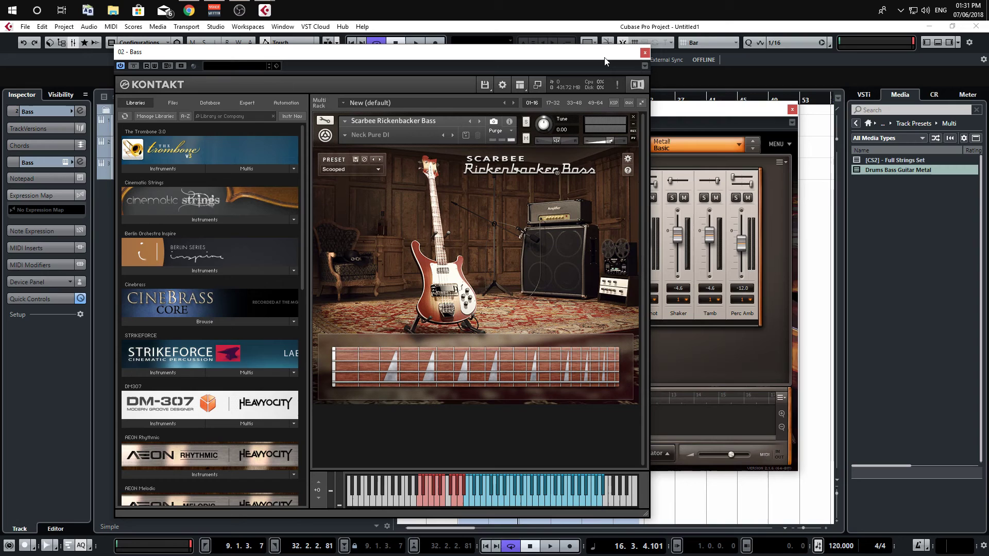
left_click(897, 76)
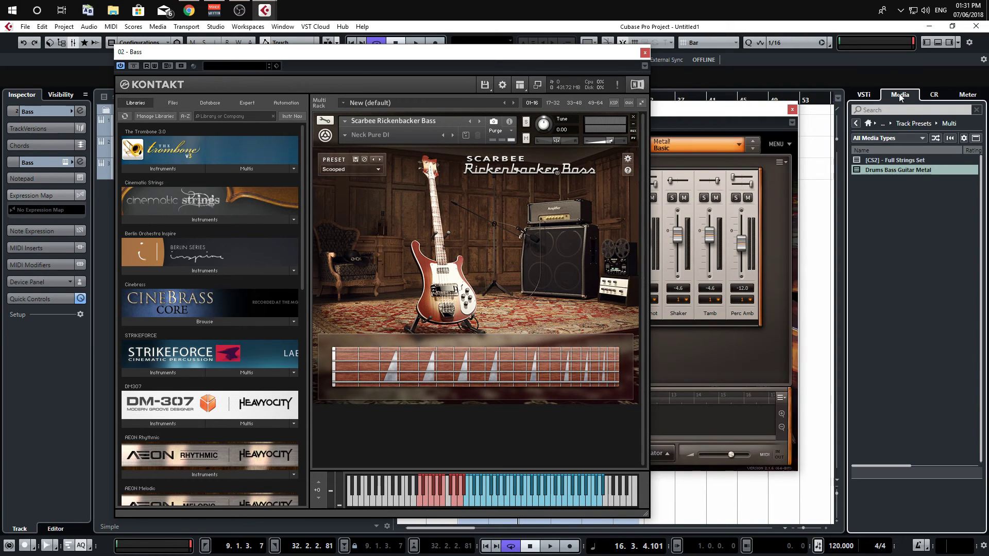
left_click(951, 42)
left_click(951, 43)
left_click_drag(376, 57, 557, 60)
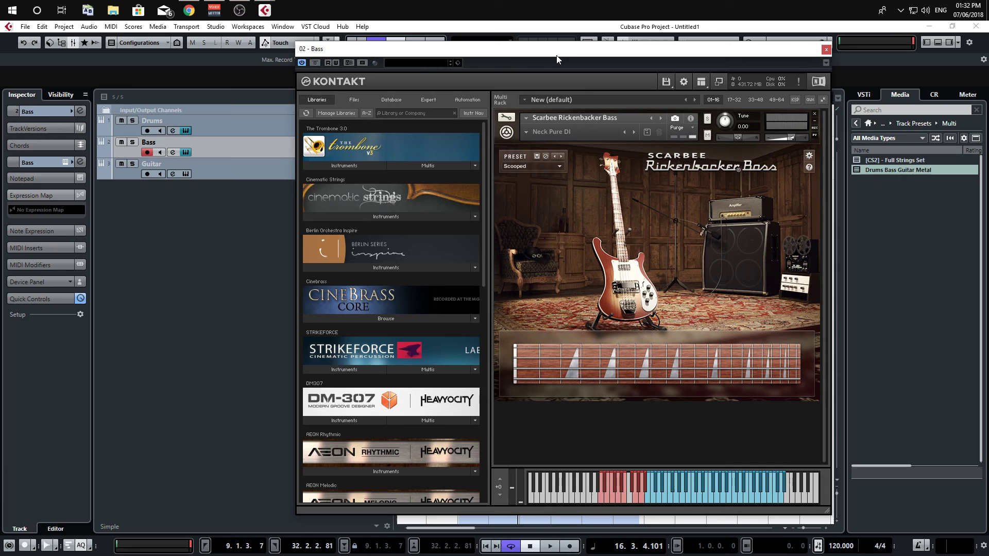
- Reselect the three tracks and close the Bass Kontakt window
left_click_drag(696, 49, 721, 50)
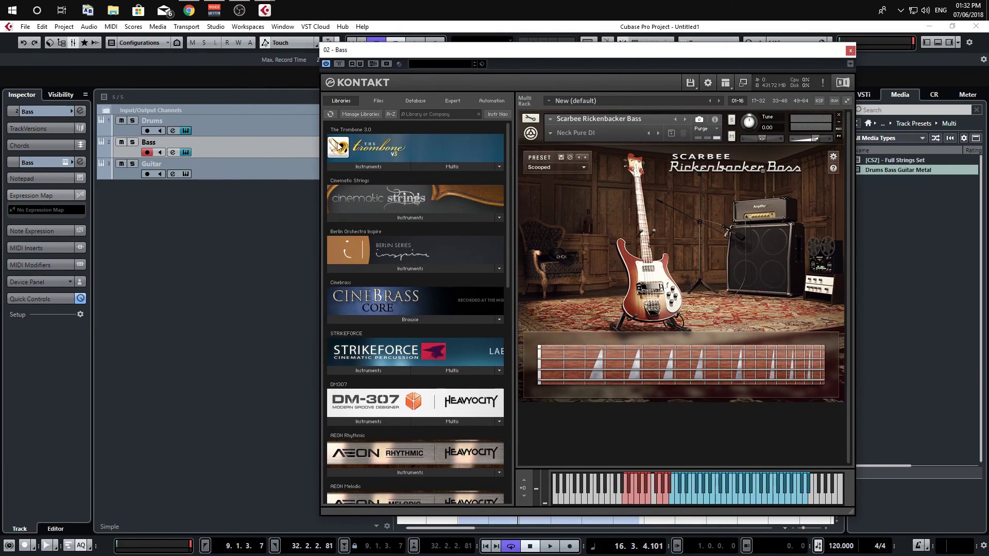
key("Up")
left_click(280, 171, "shift")
right_click(279, 172)
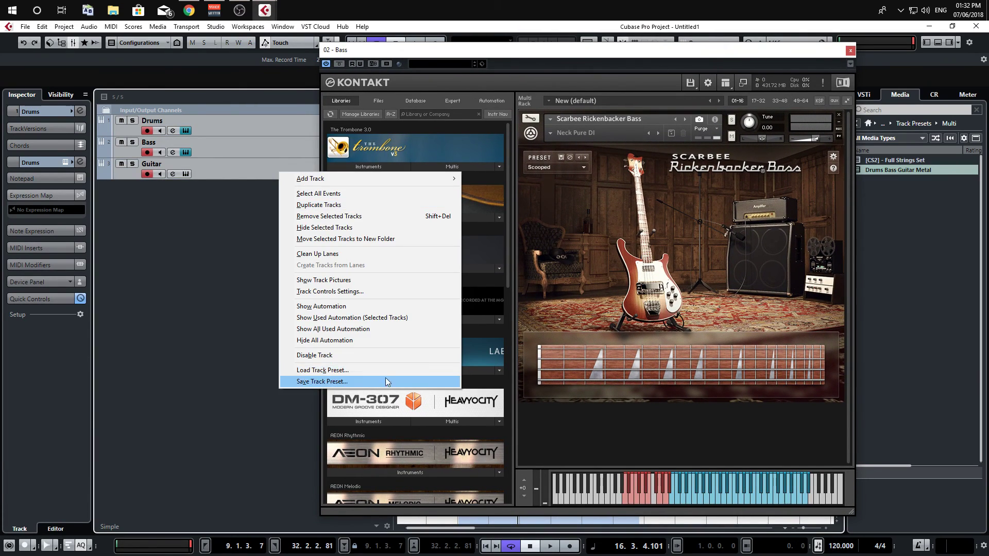
left_click(201, 367)
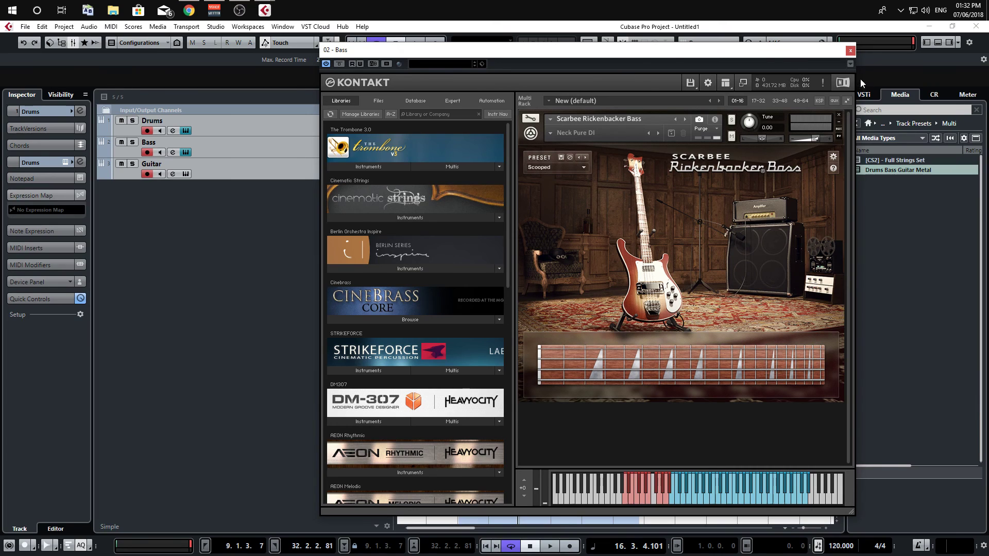
left_click(850, 51)
- Drag [CS2] - Full Strings Set from Track Presets > Multi into the track list below Guitar
left_click(914, 124)
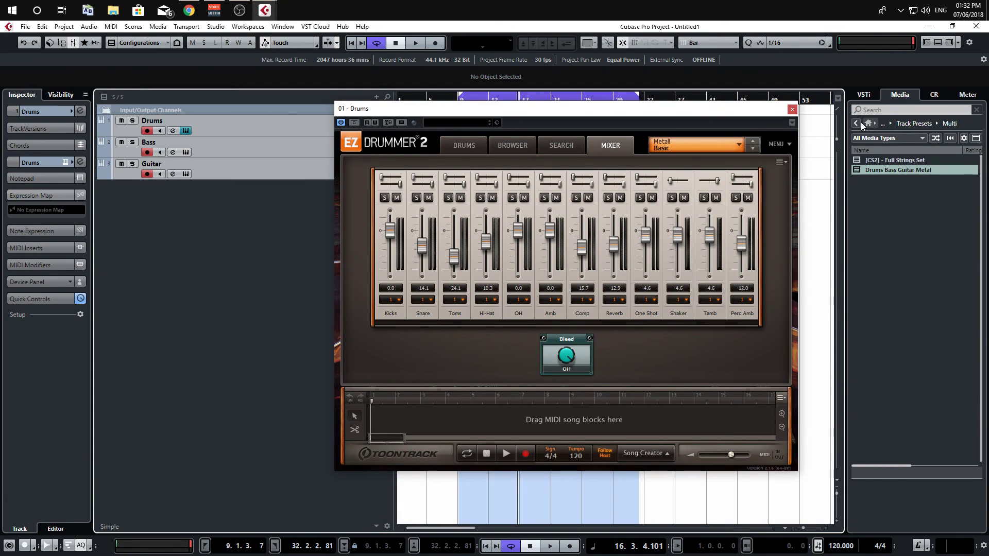
left_click(948, 172)
type("cs")
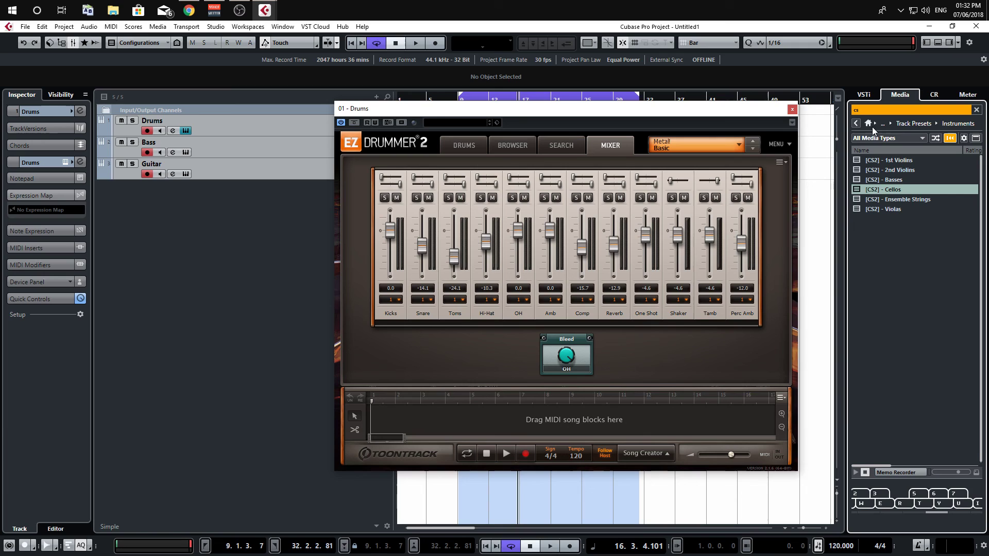
left_click(857, 124)
left_click(947, 241)
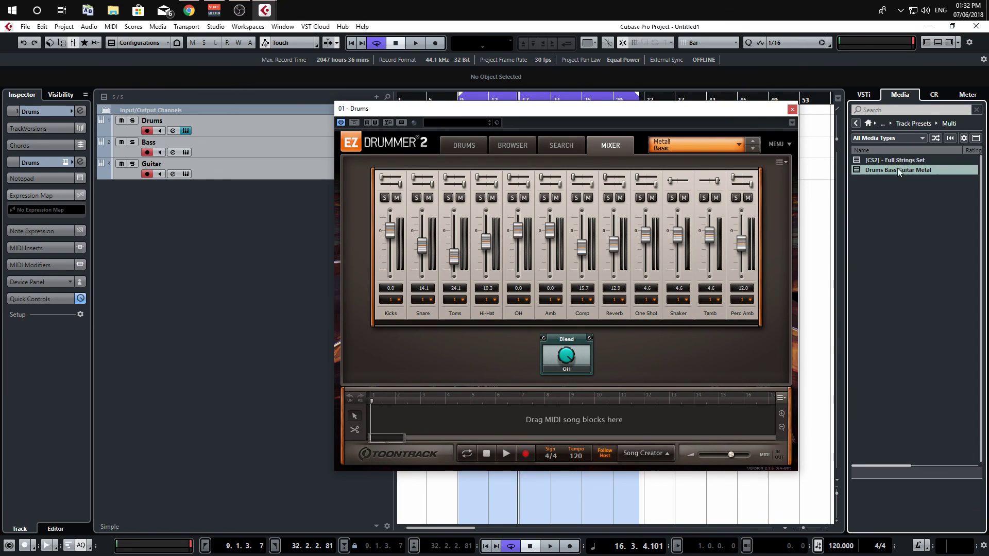
left_click_drag(894, 163, 249, 299)
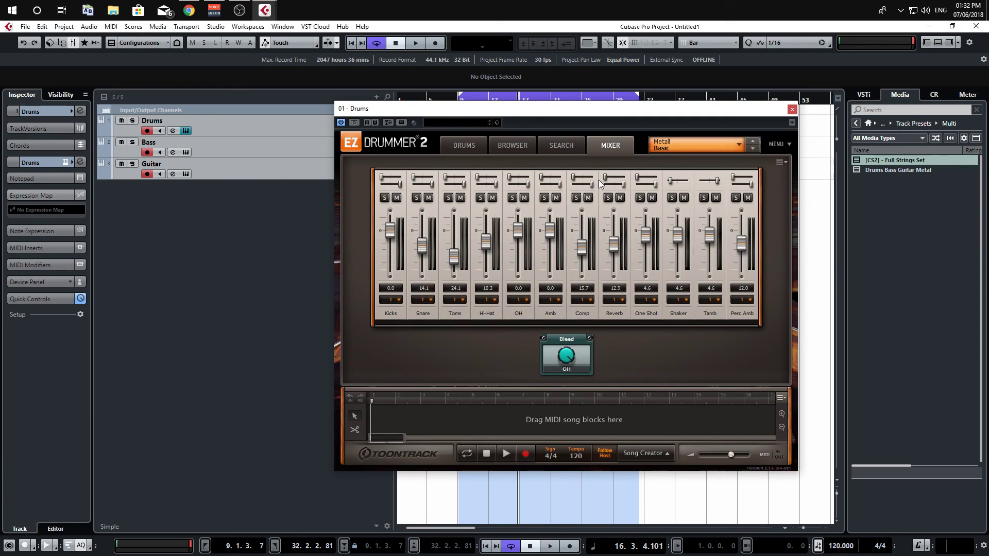